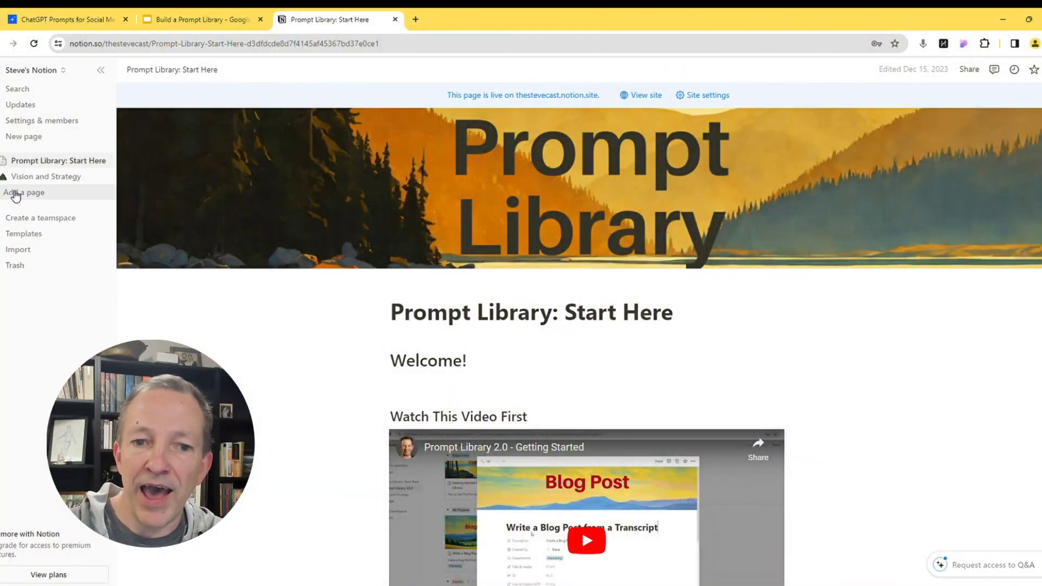
Step: Add an empty sidebar page titled 'Let's Build a Prompt Library', removing a stray backslash
click(15, 196)
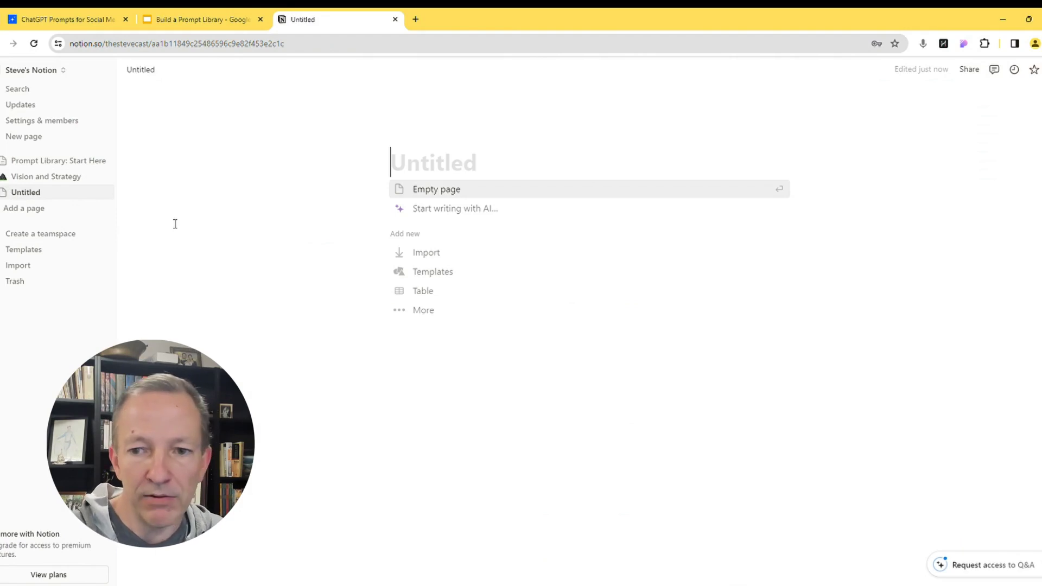
text(Let’s Build a )
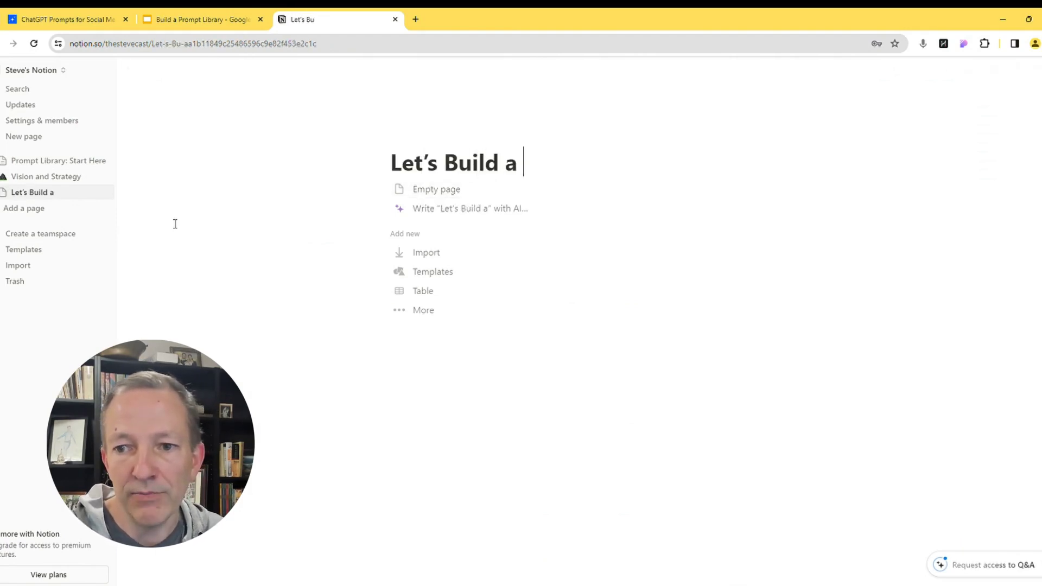
text(Prompt Library)
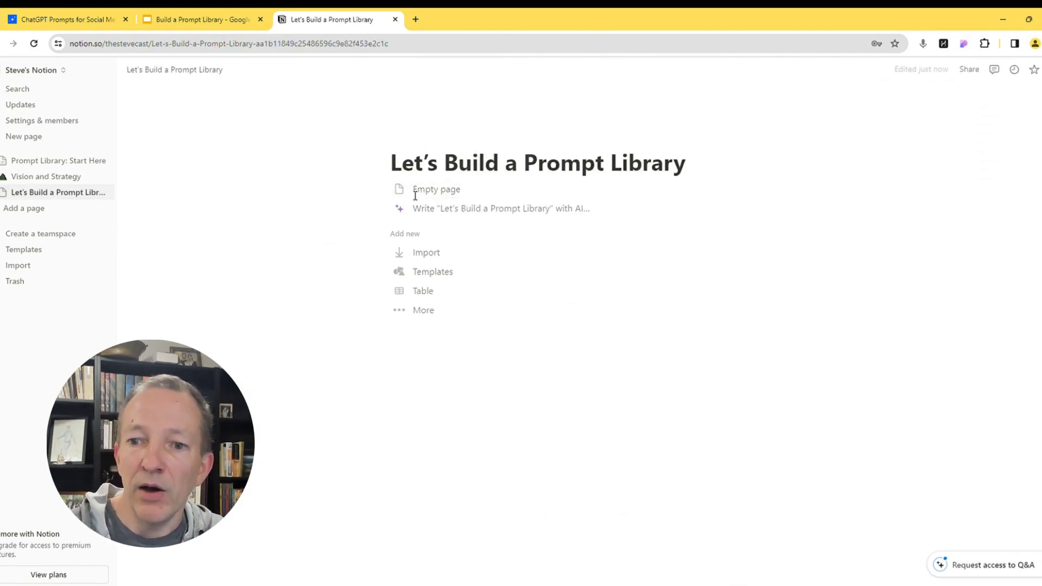
click(427, 196)
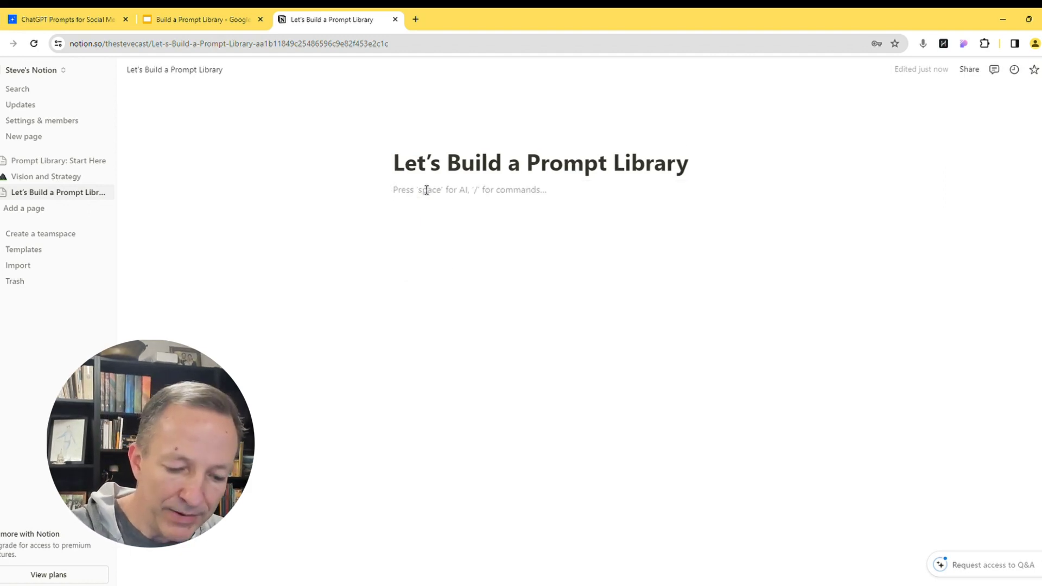
text(\)
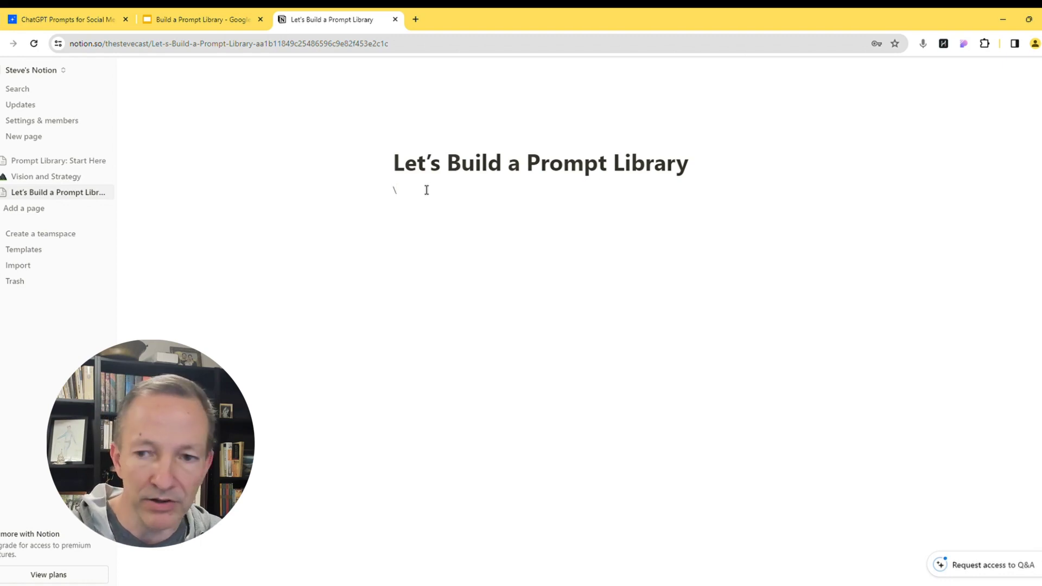
key(BackSpace)
Step: Insert a full-page database into the page body and begin titling it 'Prompt Libary'
click(428, 190)
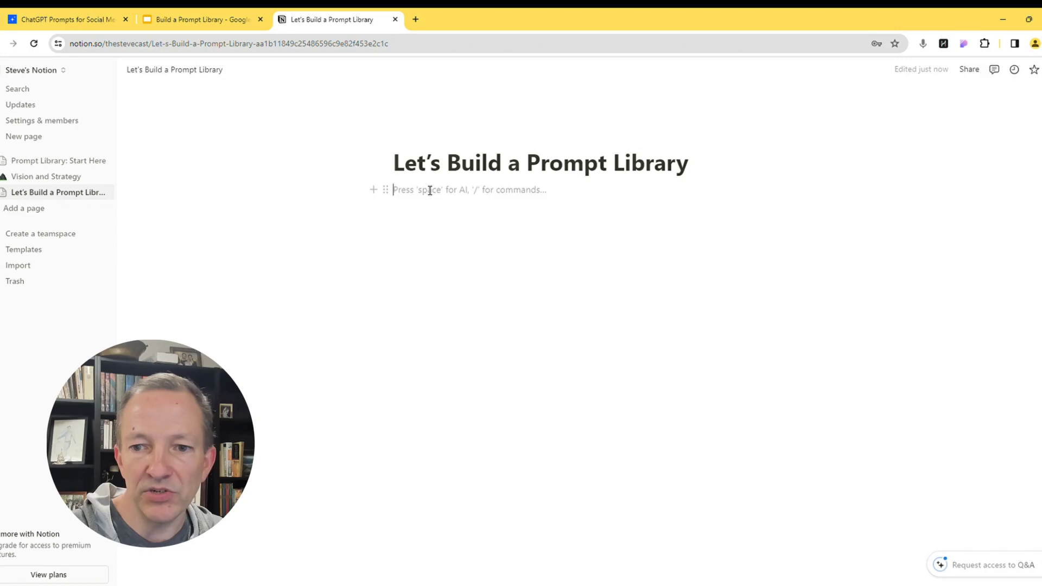
text(/)
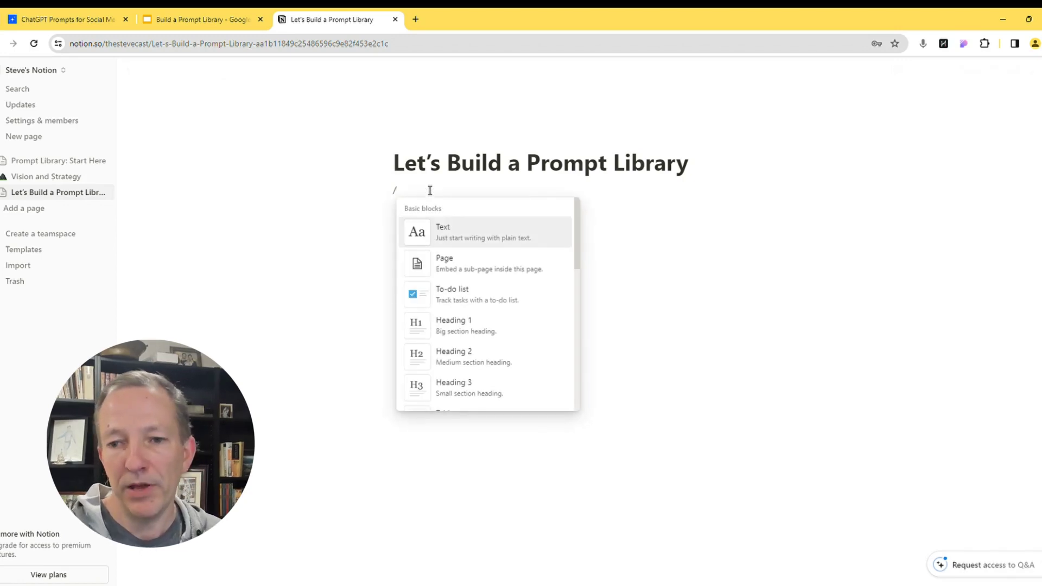
text(data)
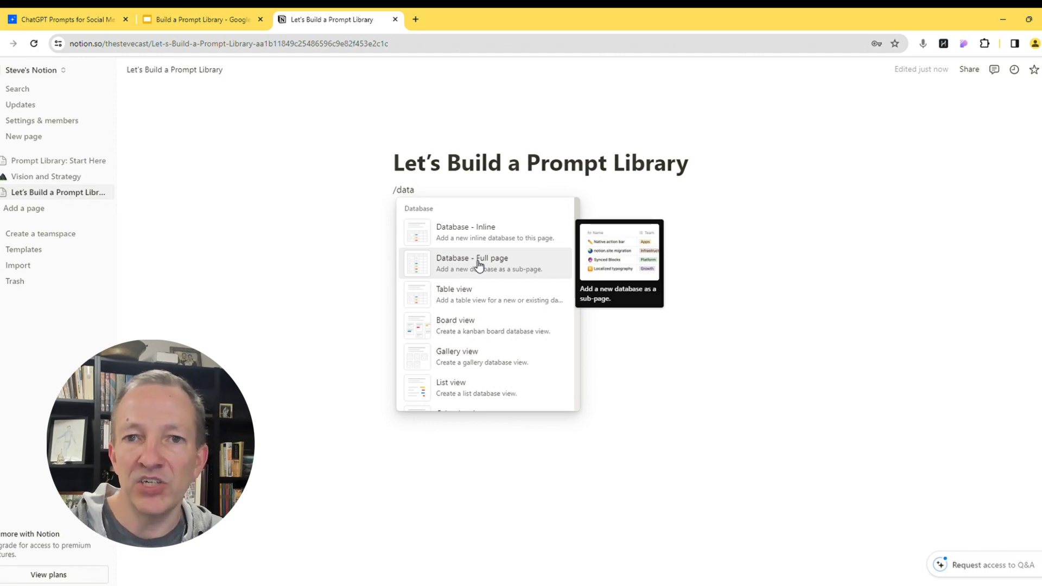
click(479, 262)
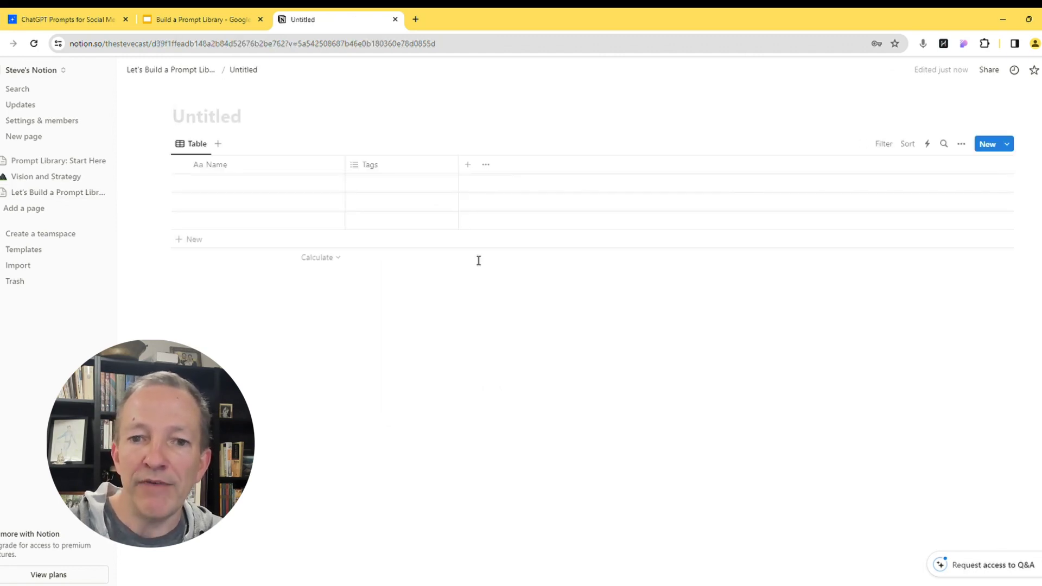
text(P)
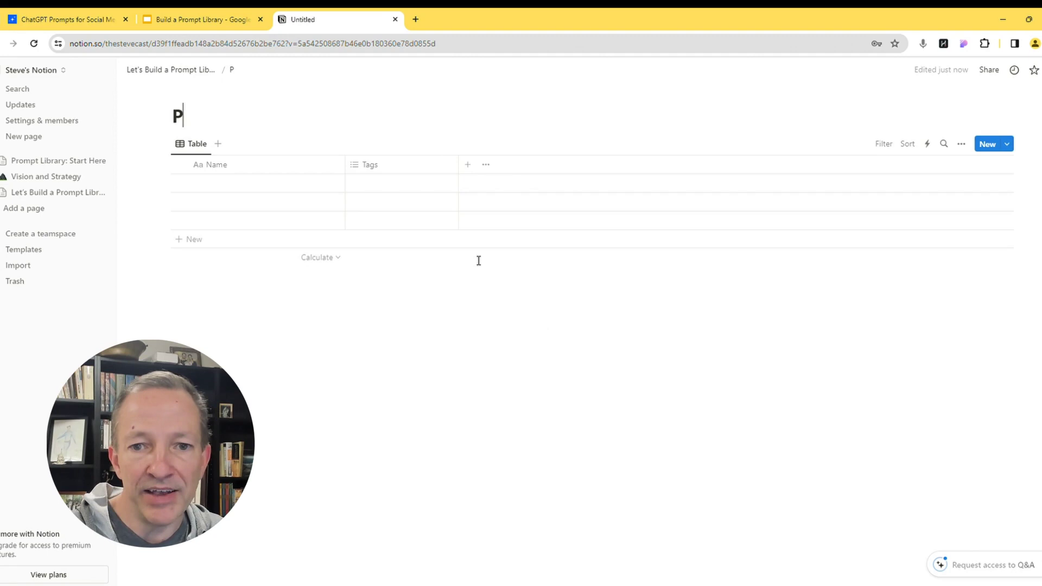
text(o)
key(BackSpace)
key(BackSpace)
key(BackSpace)
text(P)
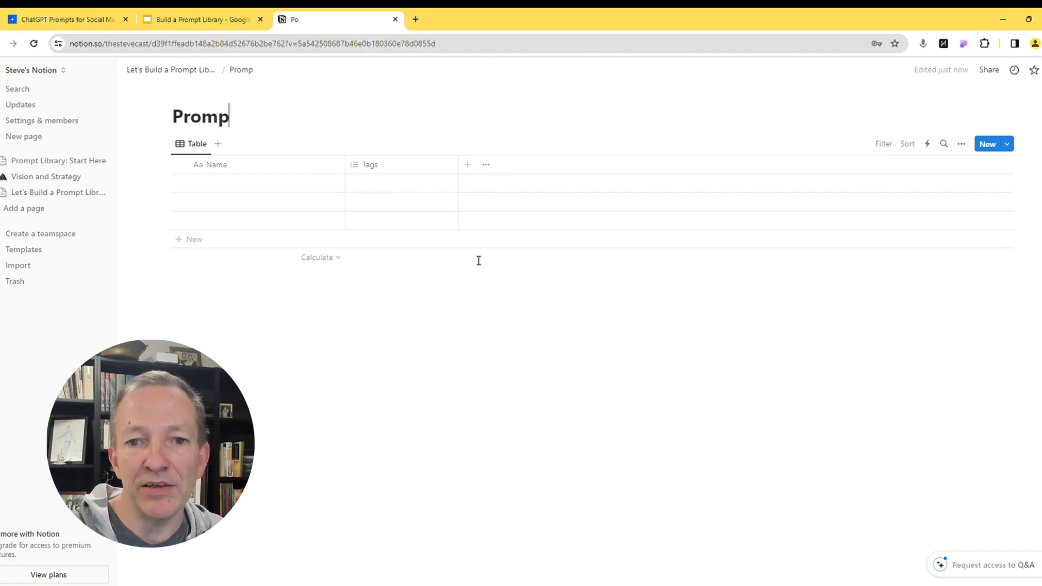
text(y)
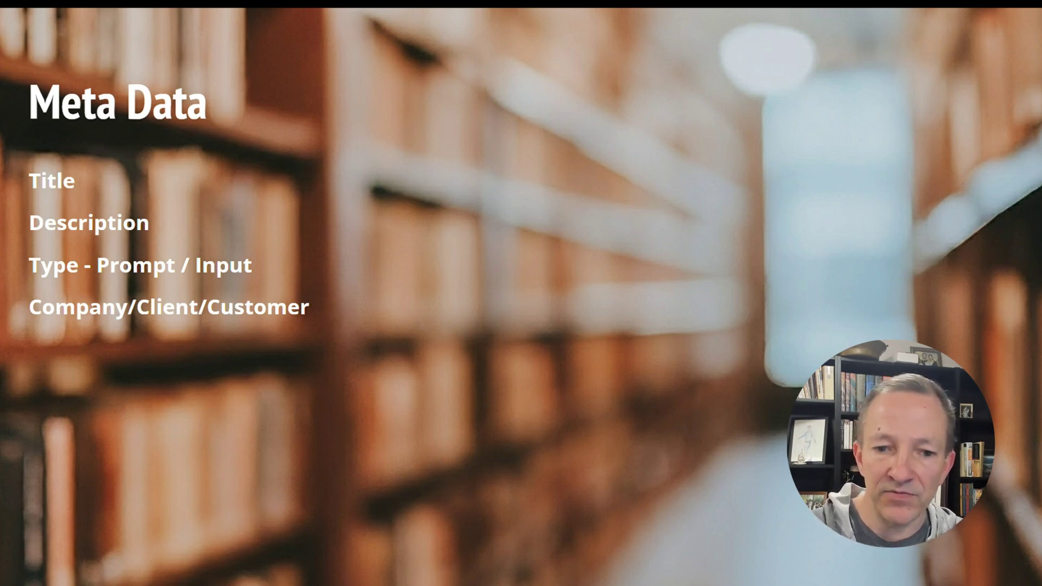
Step: Advance the Meta Data slide to show the Department and Use Case Tags fields
key(Right)
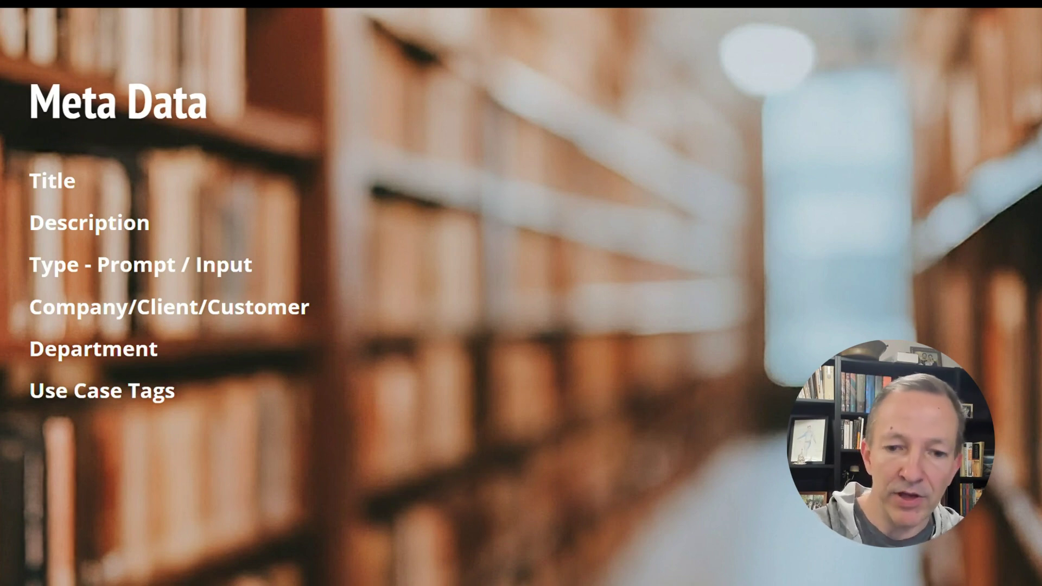
key(Right)
key(Right)
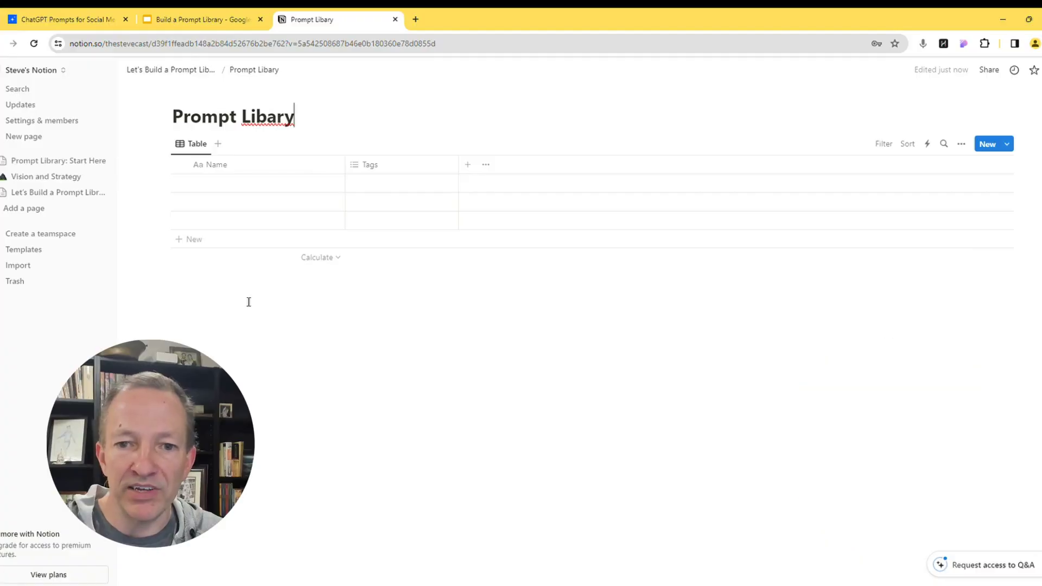
Step: Rename the Name column to Title and add a Description text column
click(214, 165)
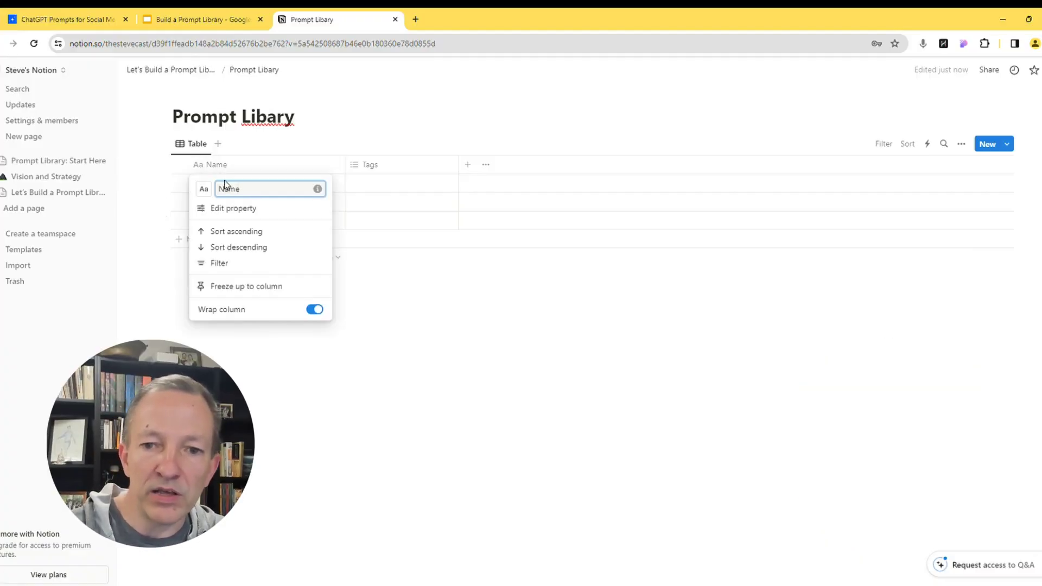
text(Title)
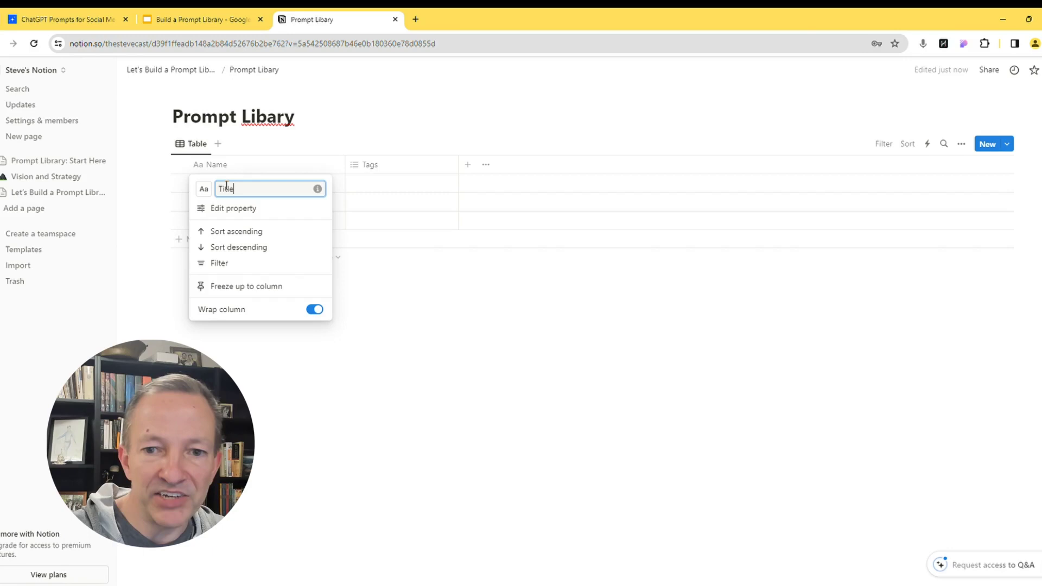
click(398, 167)
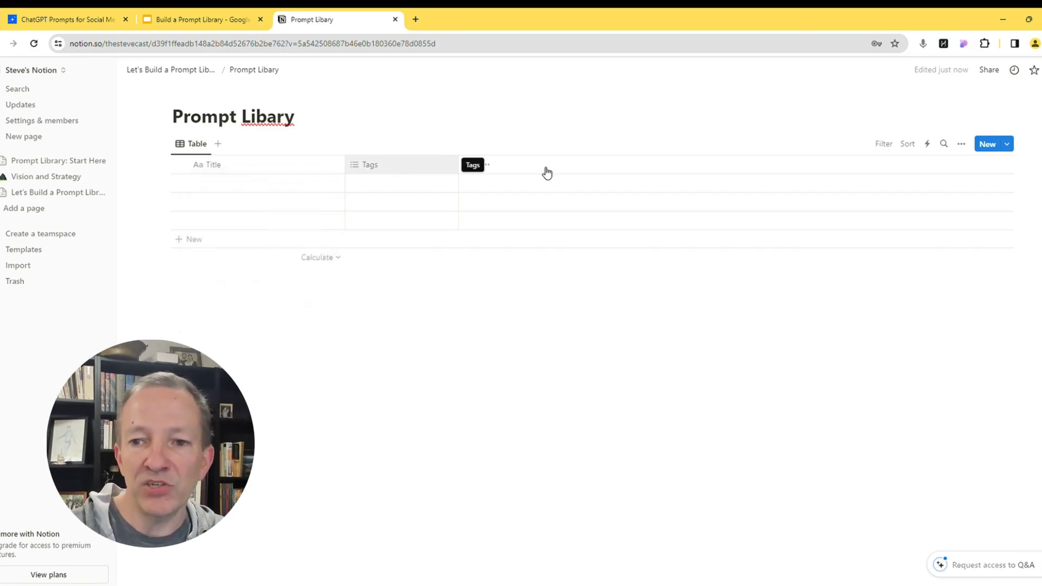
click(465, 166)
click(465, 168)
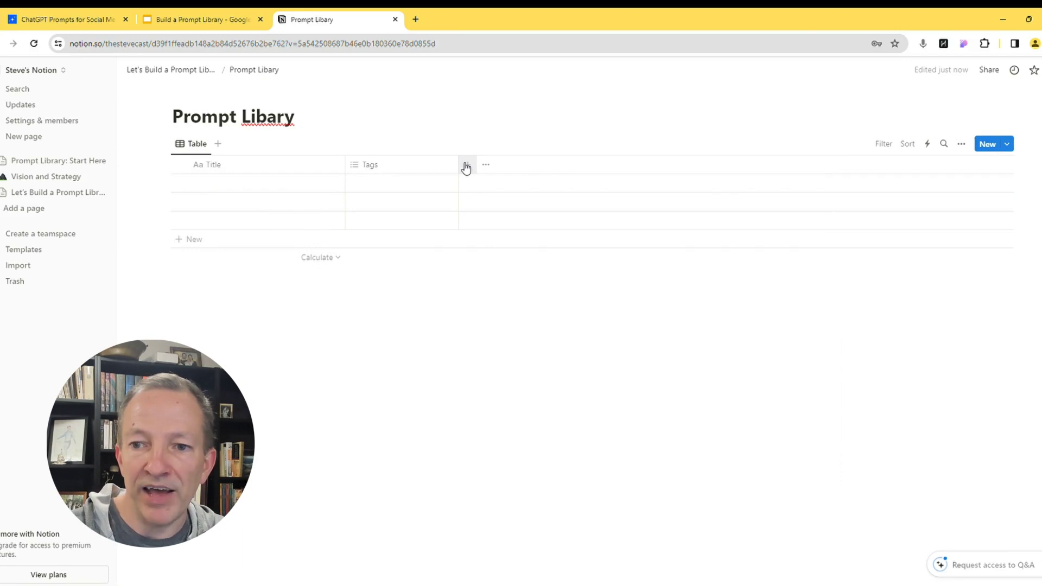
click(468, 168)
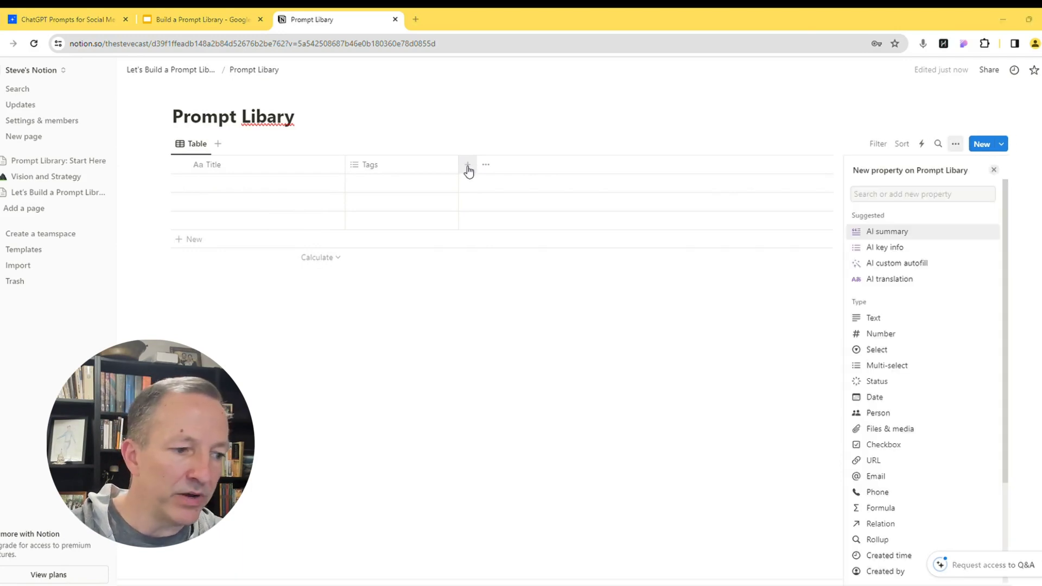
click(468, 170)
click(468, 170)
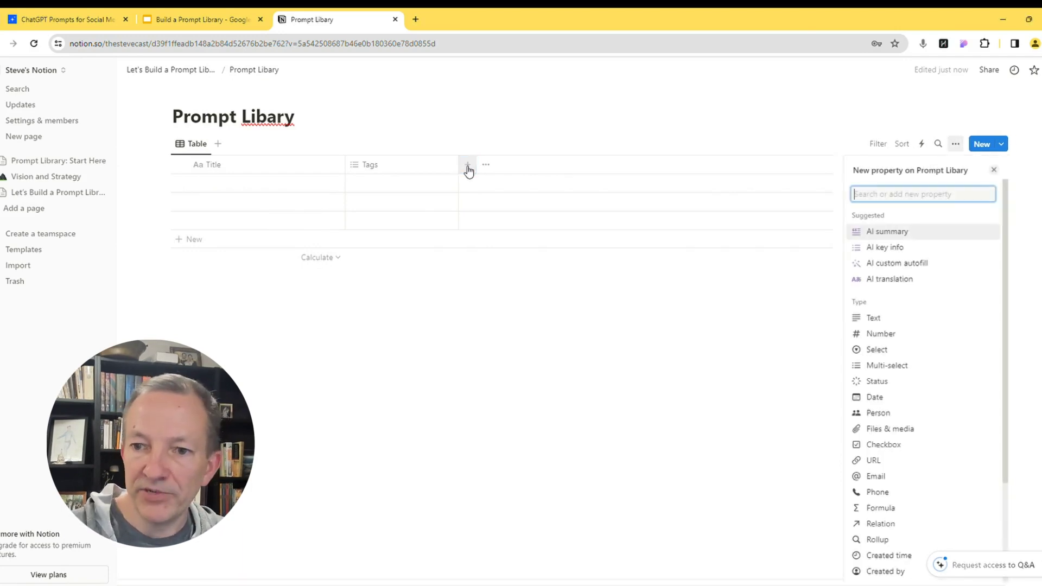
text(Description)
key(Return)
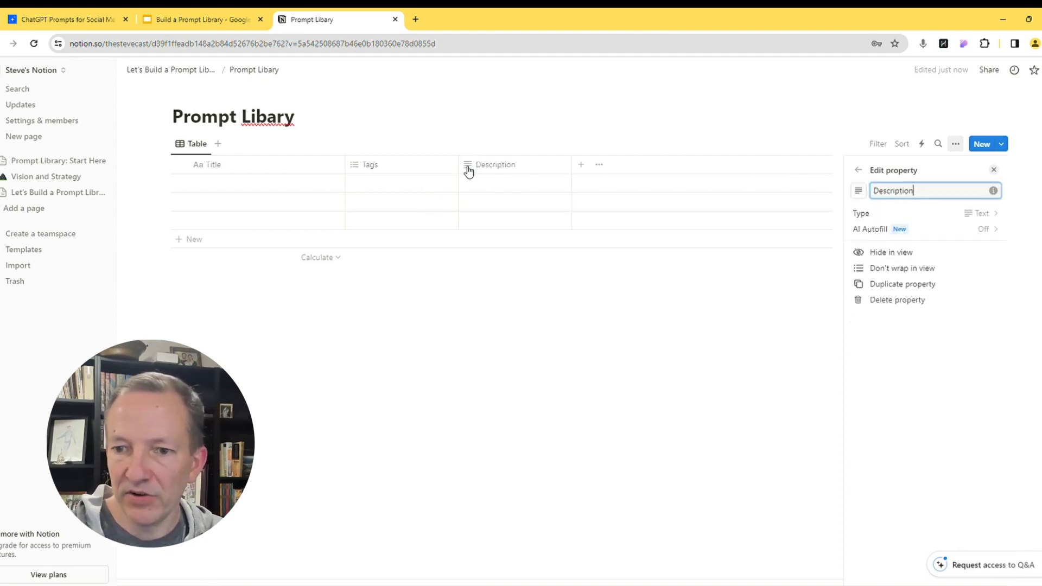
Step: Add a Company column to the table
click(578, 169)
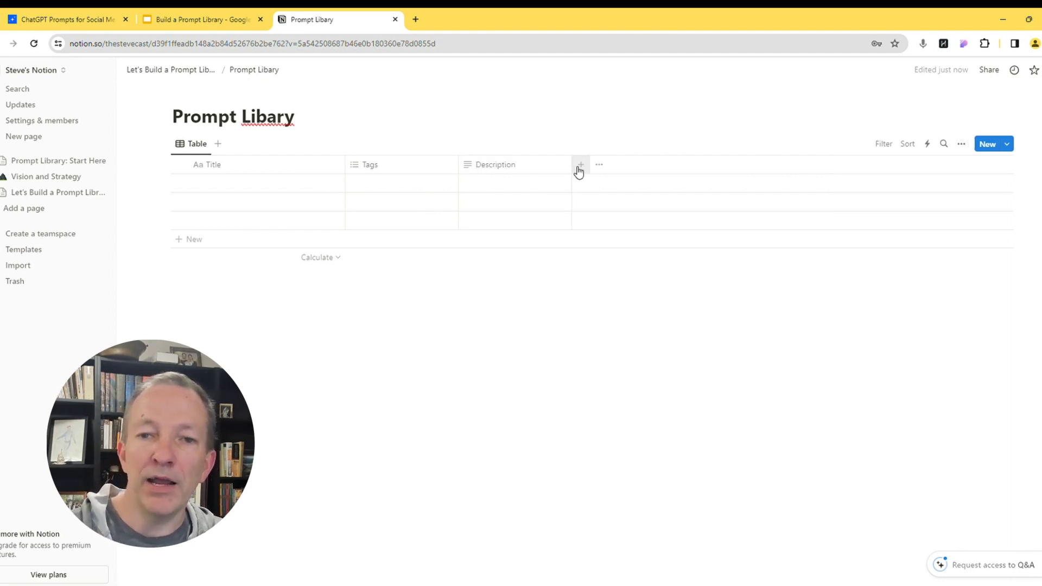
click(578, 169)
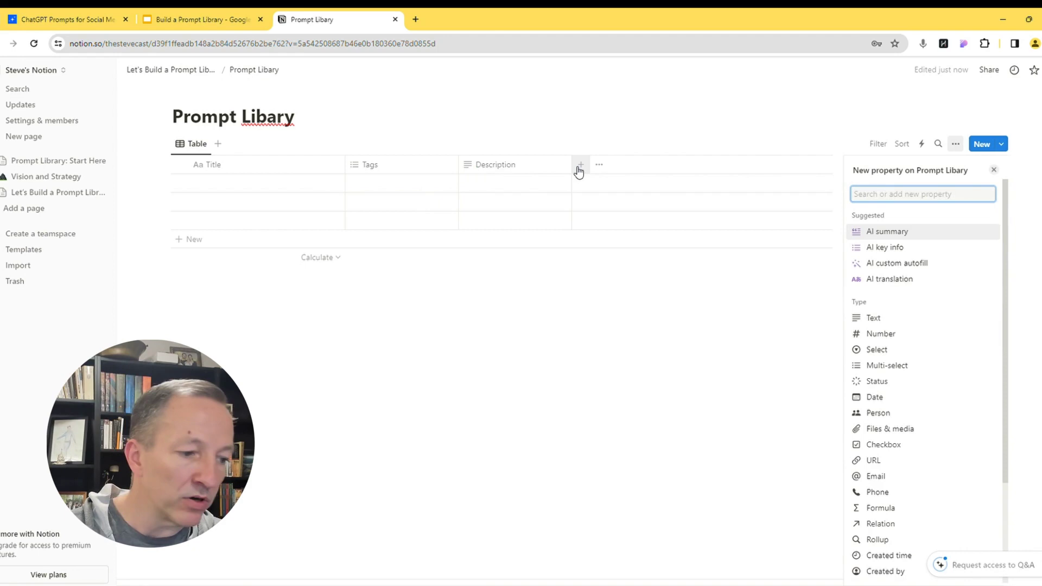
text(Comp)
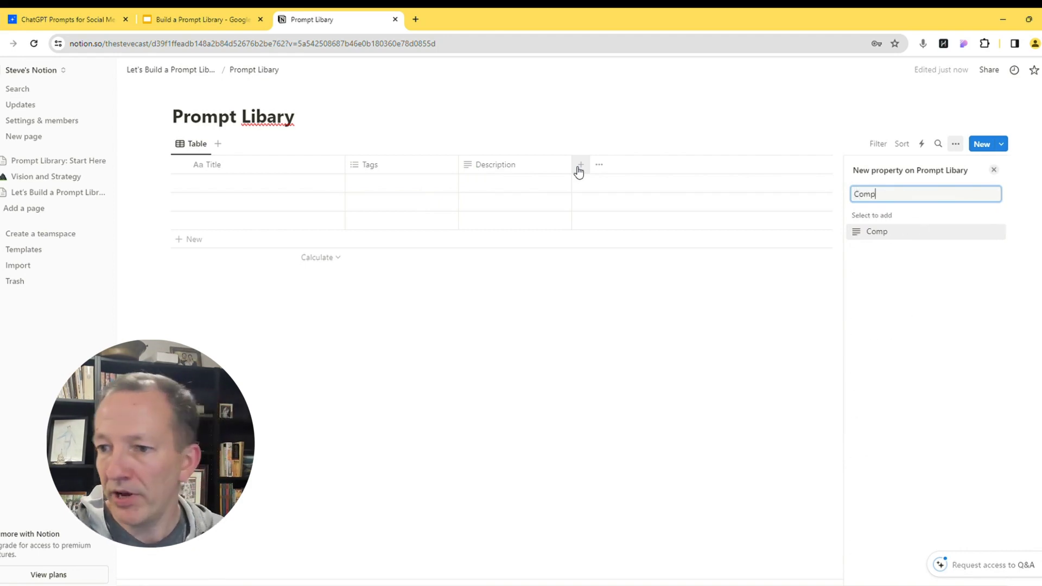
text(any)
key(Return)
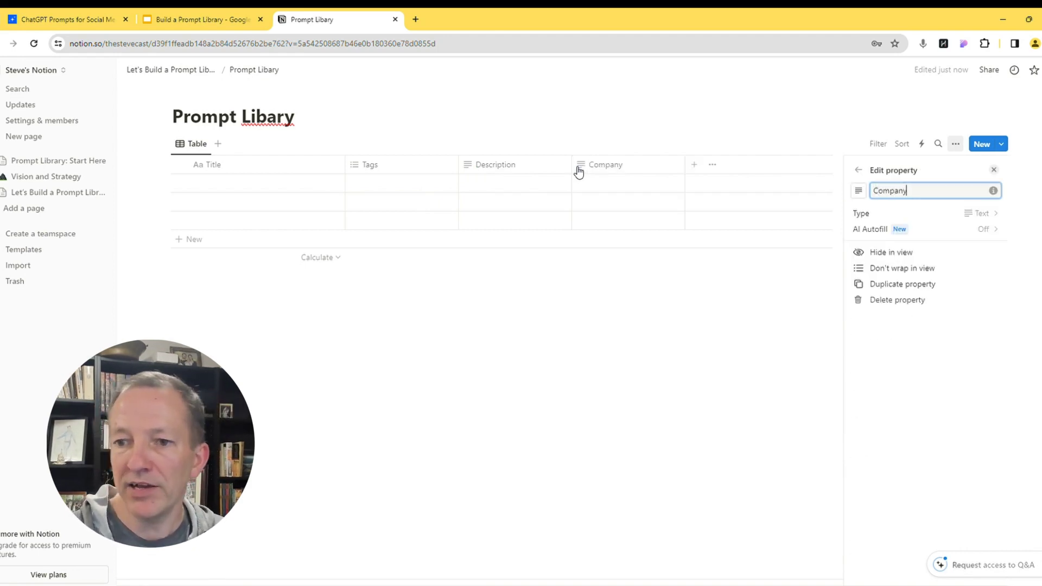
key(Escape)
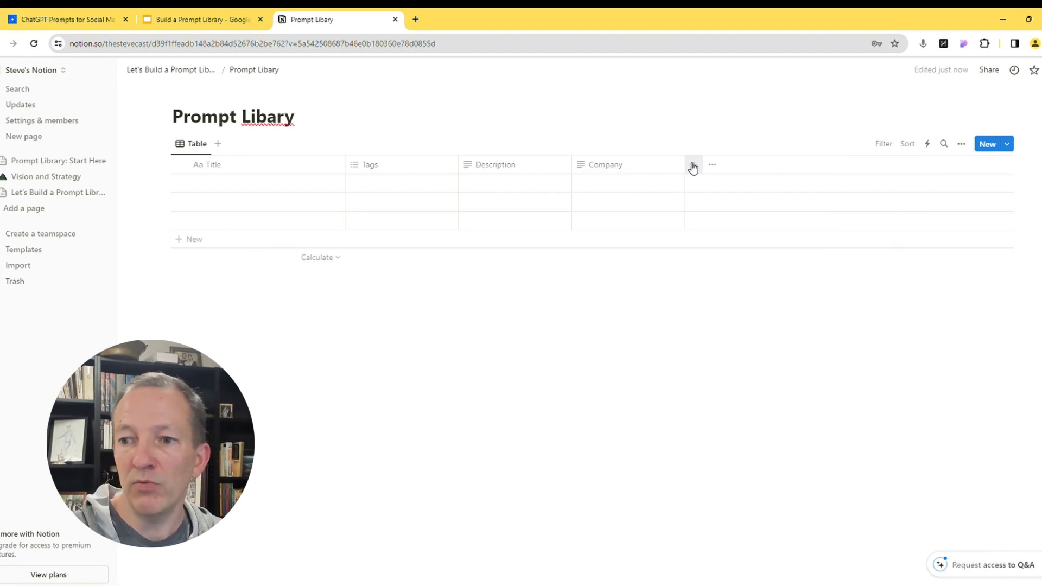
Step: Add Department, Use Case Tags and Link to Custom GPT columns
click(692, 165)
text(Department)
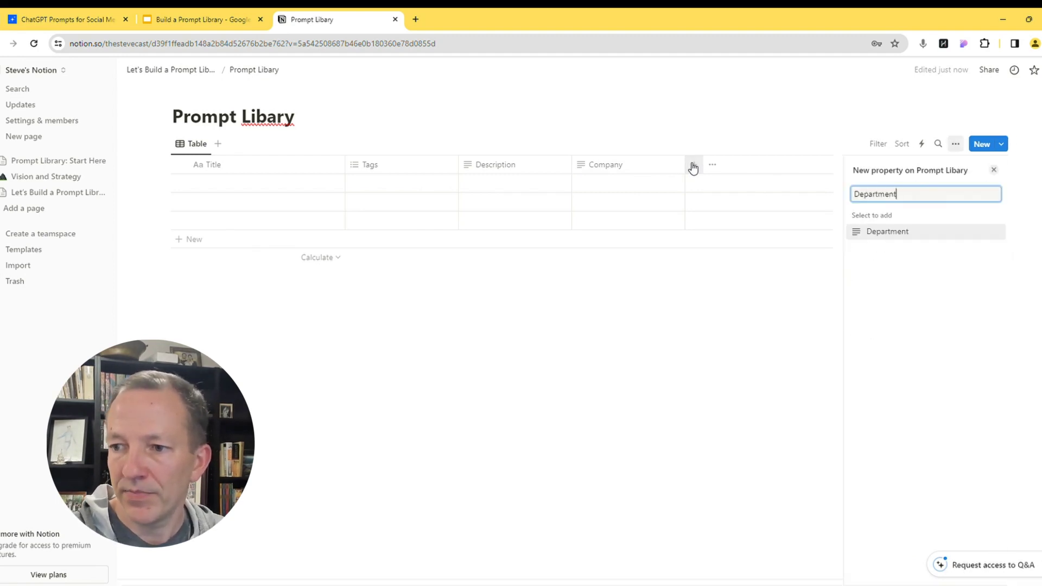
key(Return)
key(Escape)
click(807, 168)
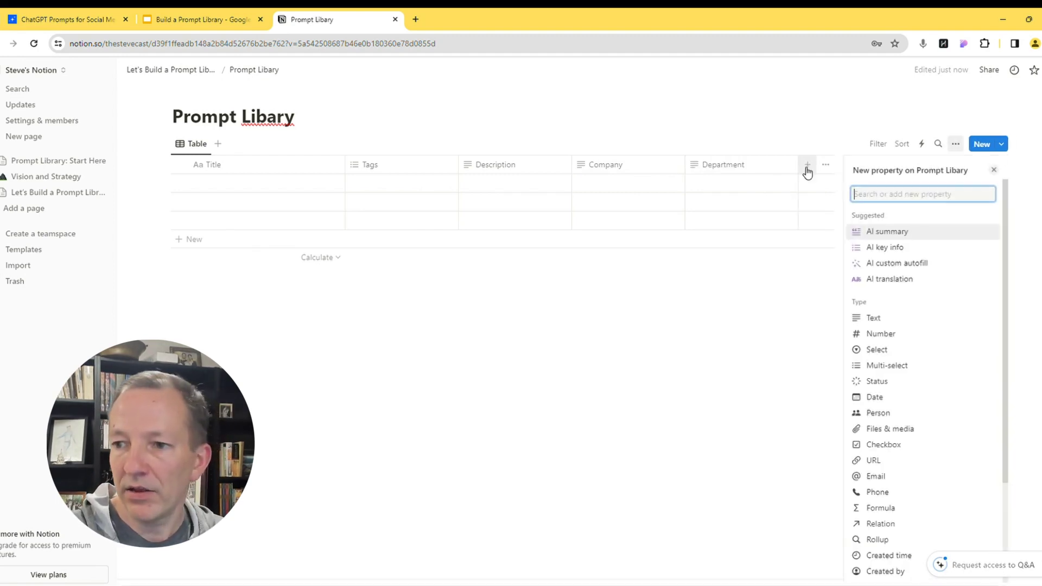
text(Use Case T)
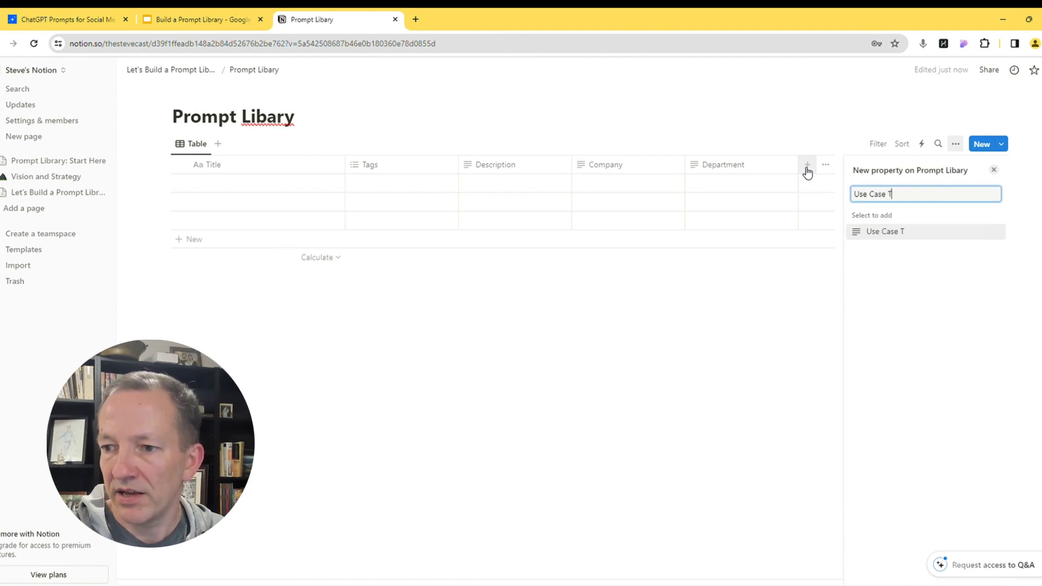
text(ags)
key(Return)
click(843, 170)
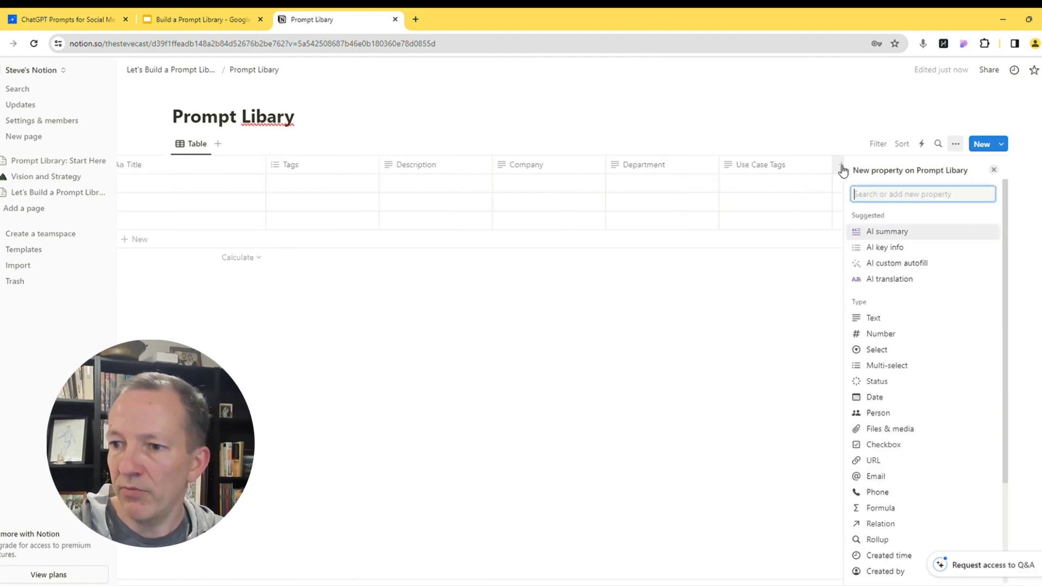
text(to)
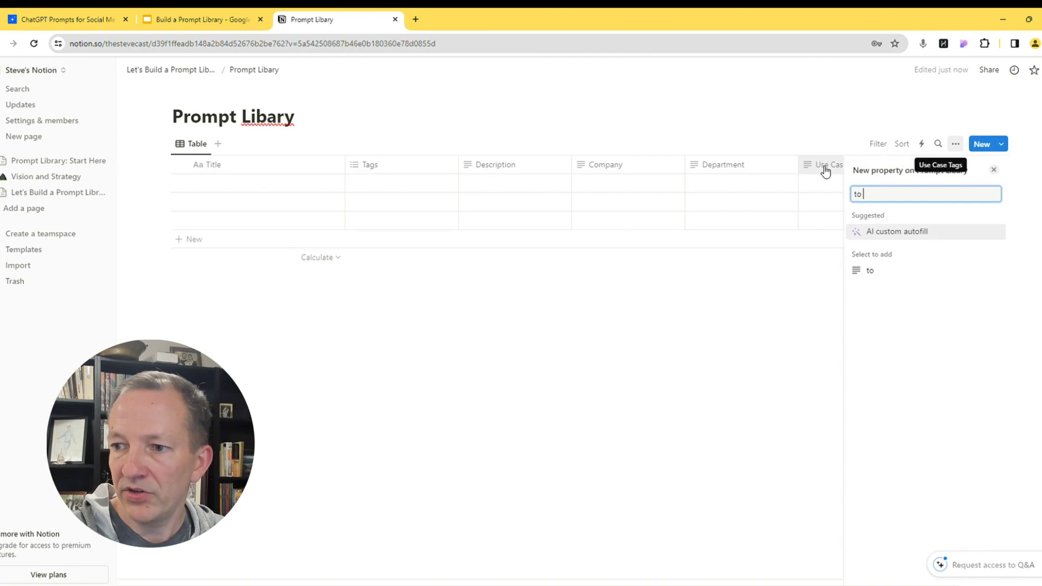
key(BackSpace)
key(BackSpace)
text(Link to Custom GPT)
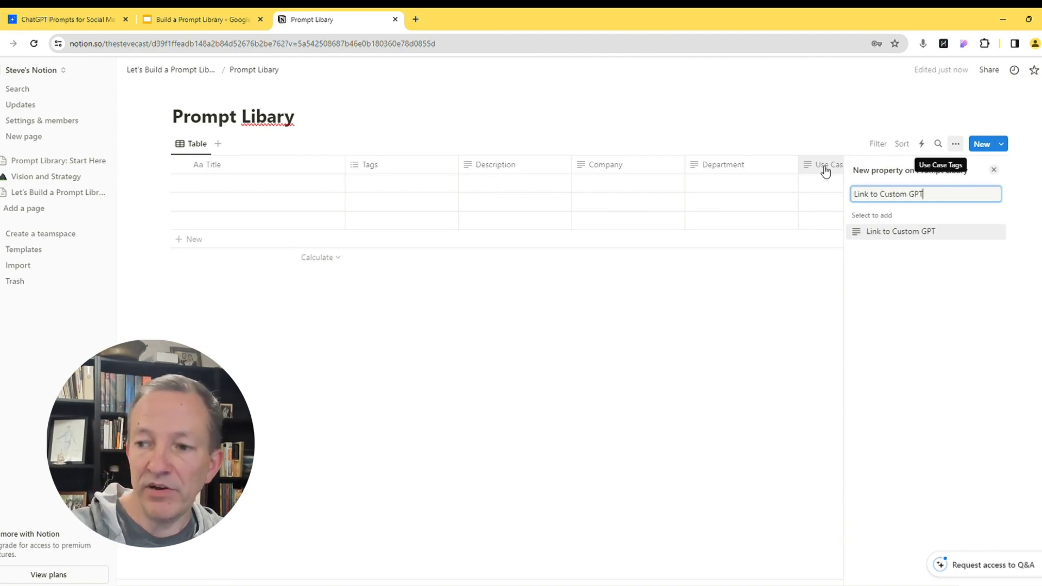
key(Return)
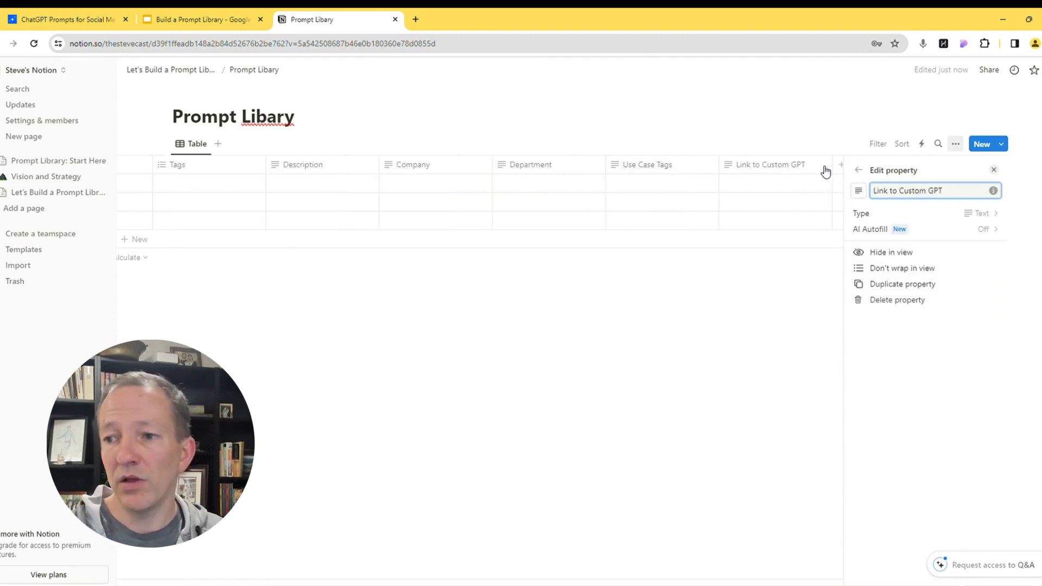
click(858, 170)
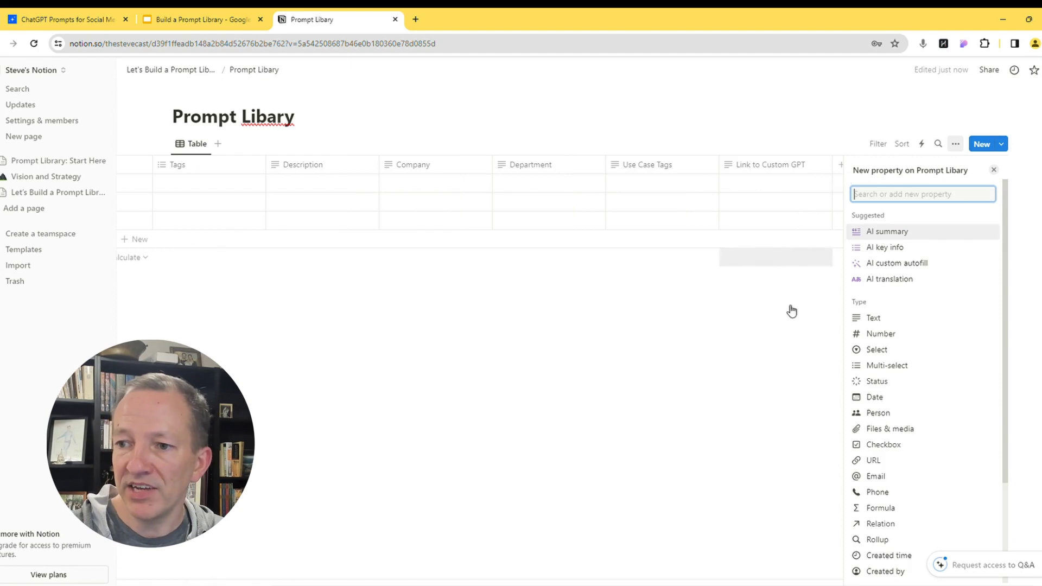
click(809, 285)
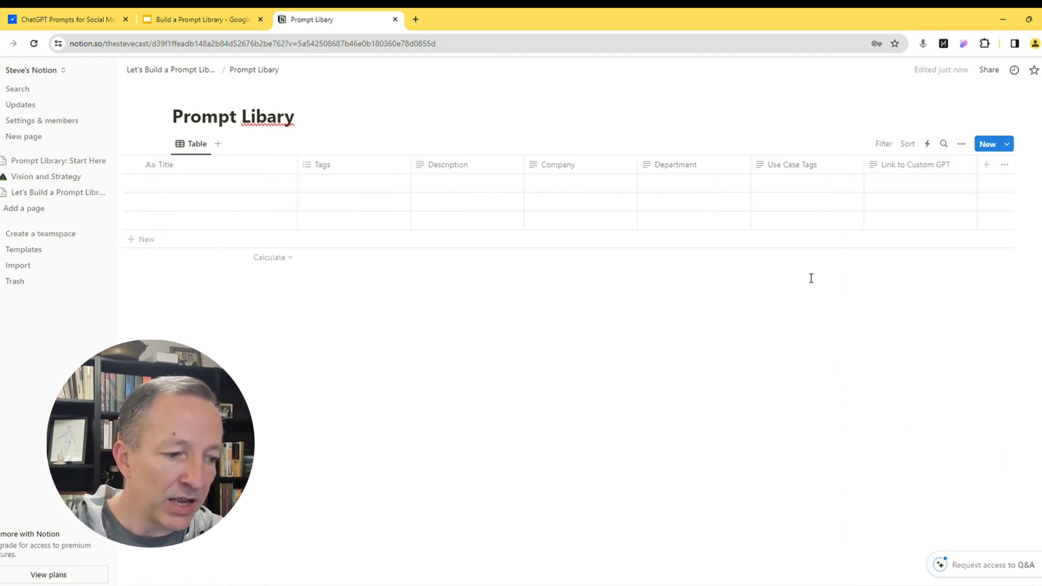
Step: Add a Type column and an Output Type column to the table
click(985, 169)
text(T)
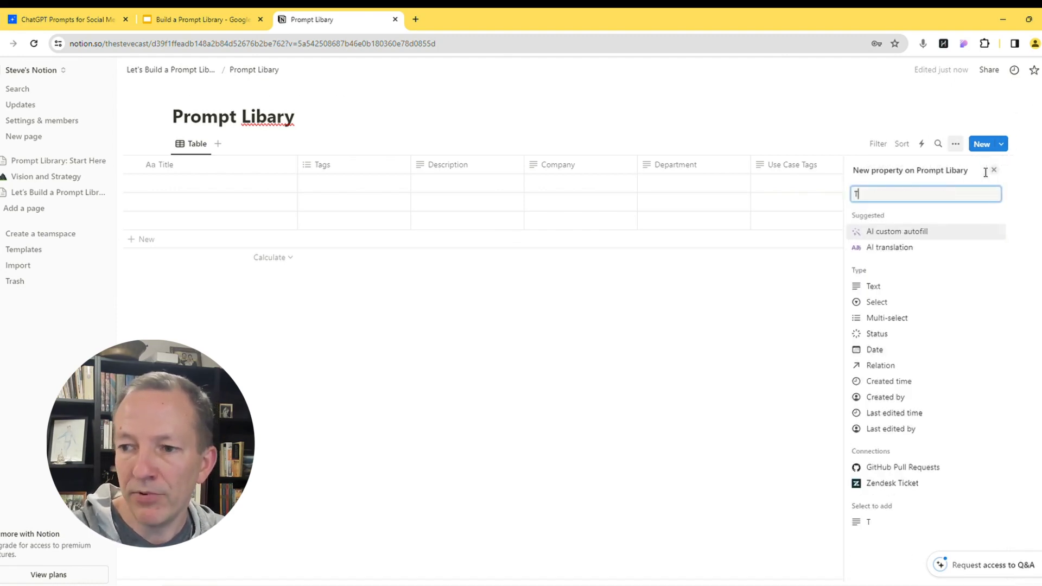
text(ype)
key(Return)
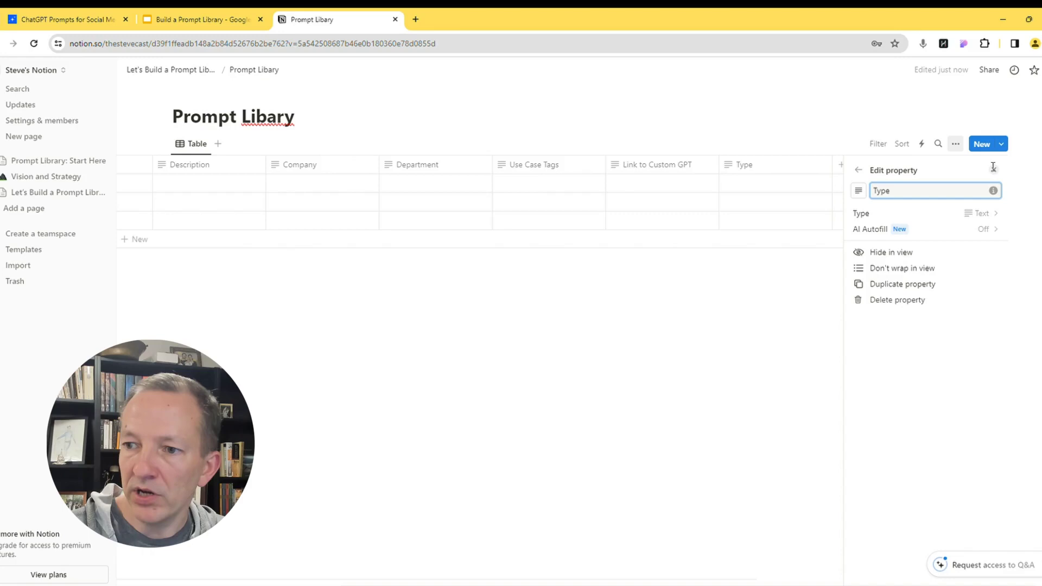
click(738, 273)
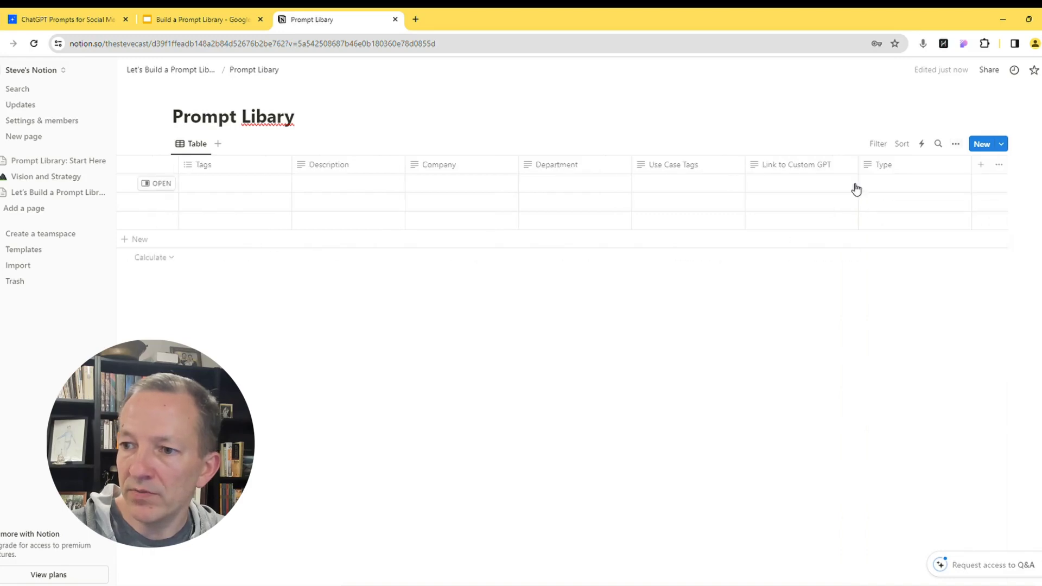
click(984, 165)
text(P)
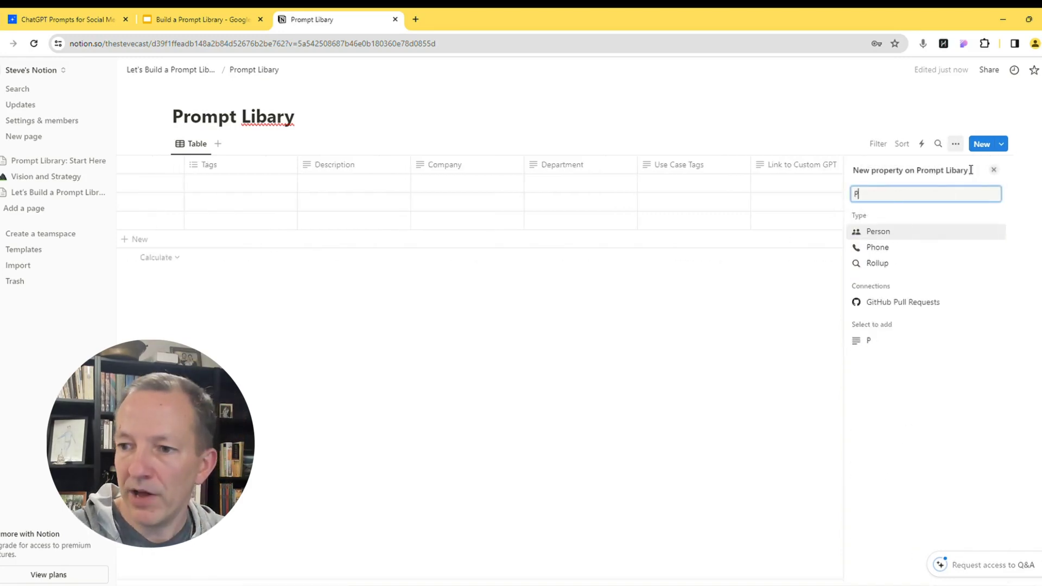
text(it[)
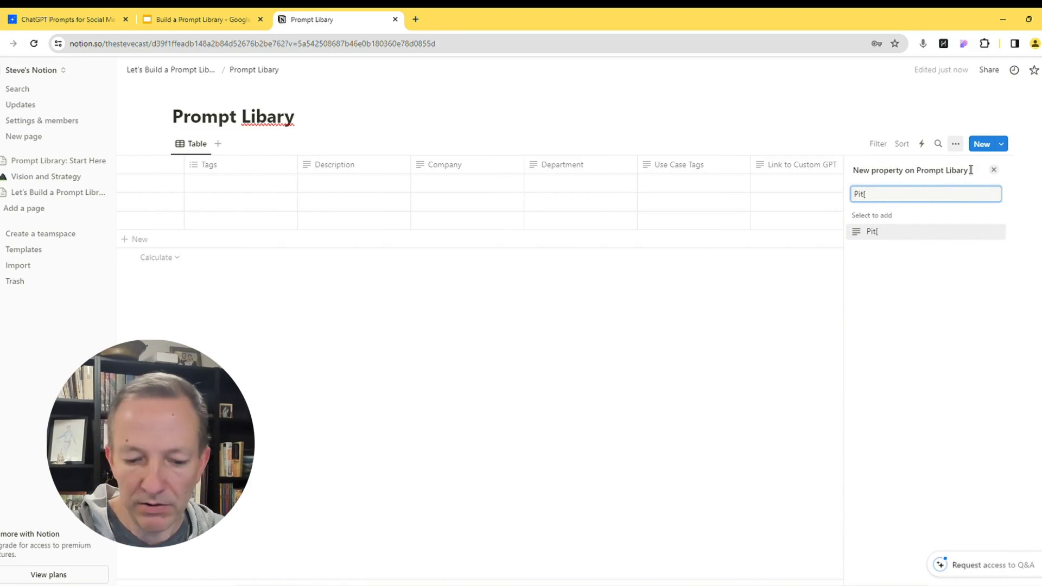
key(BackSpace)
key(BackSpace)
text(Output Type)
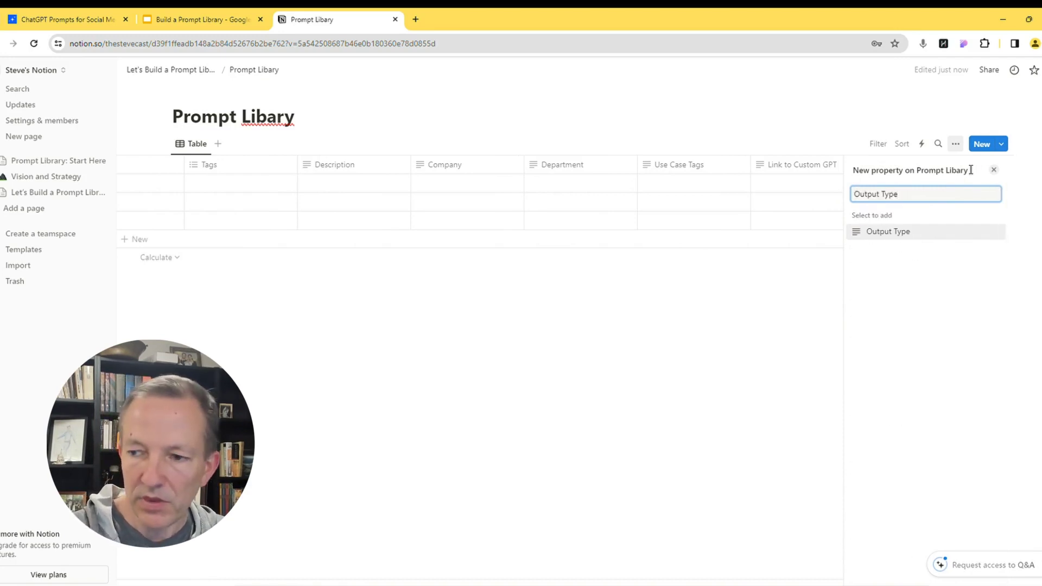
key(Return)
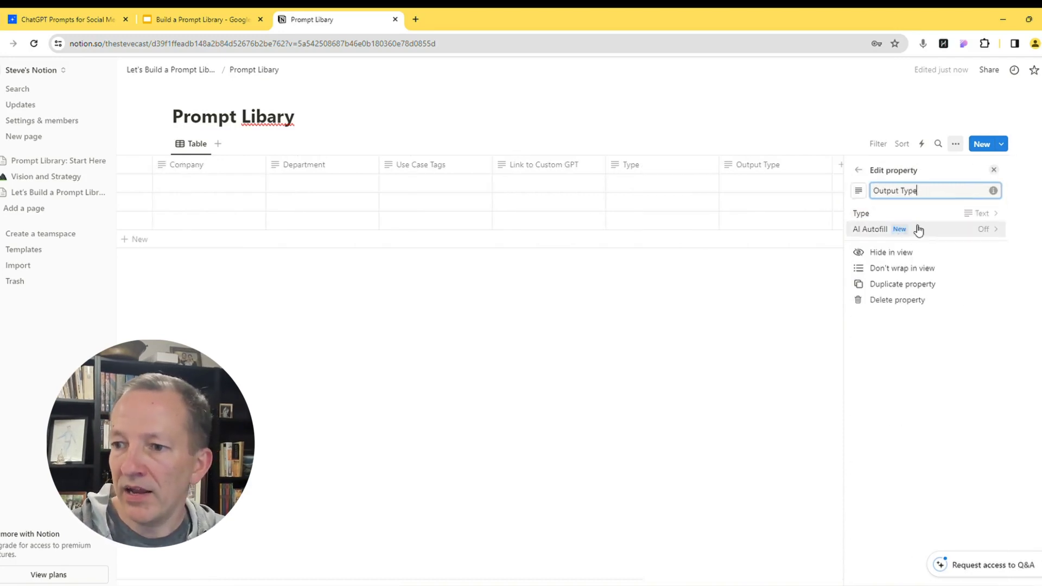
Step: Make Output Type a Select with Copy, Image, Code and Analysis choices
click(965, 212)
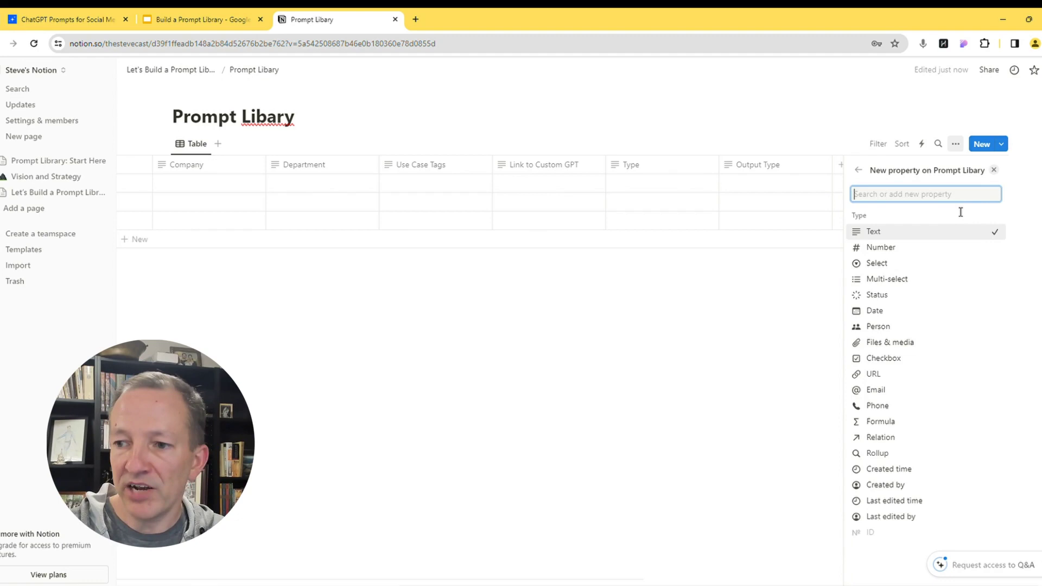
click(893, 263)
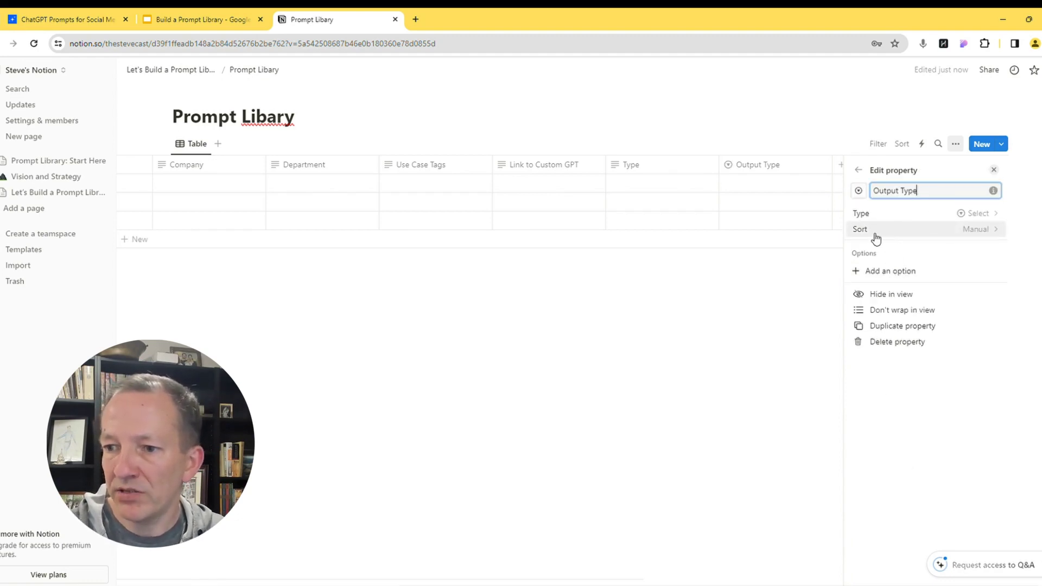
click(888, 273)
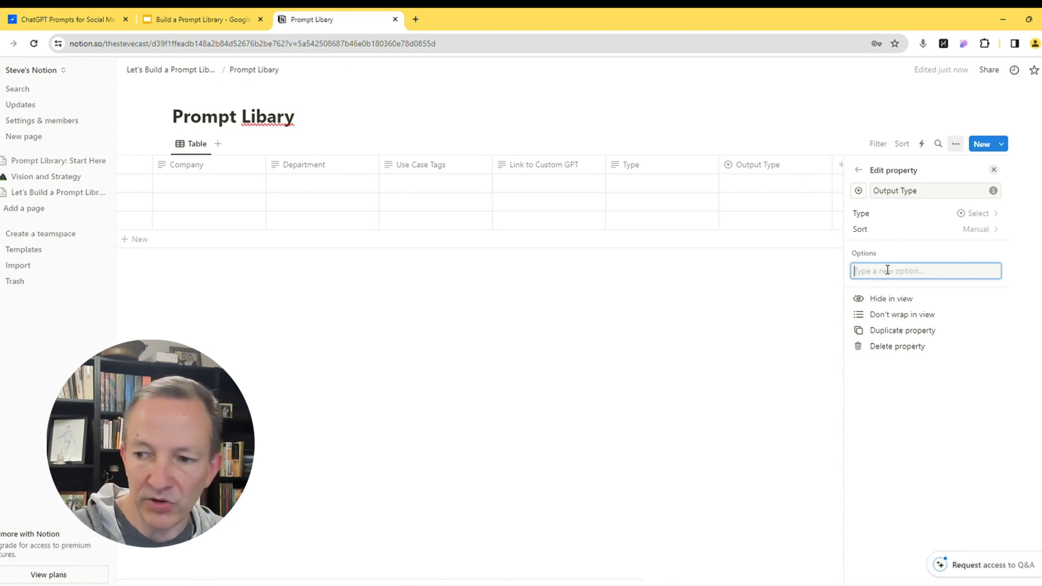
text(Copy)
key(Return)
text(Im)
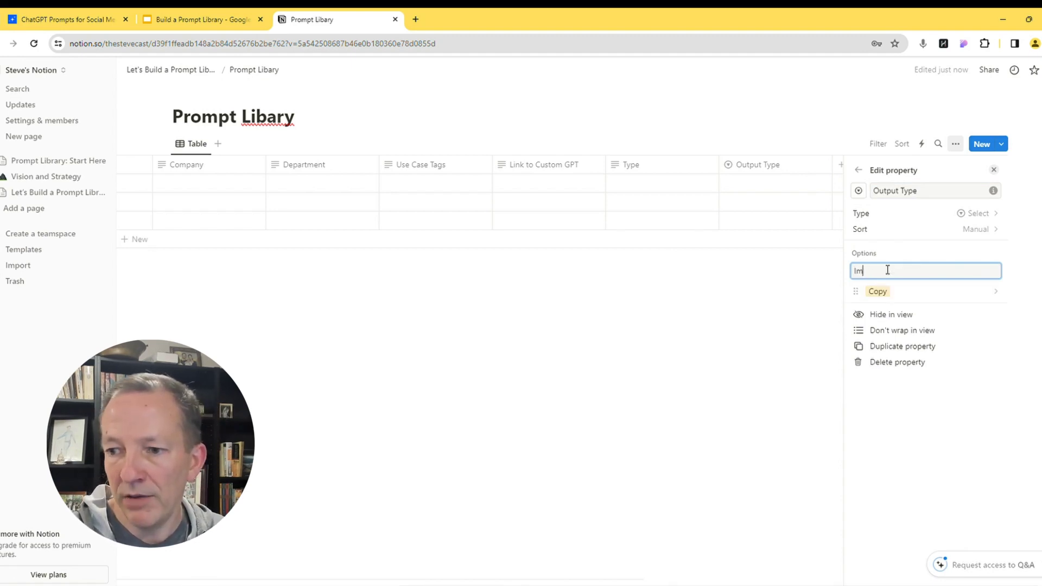
text(age)
key(Return)
text(Code)
key(Return)
text(Analysis)
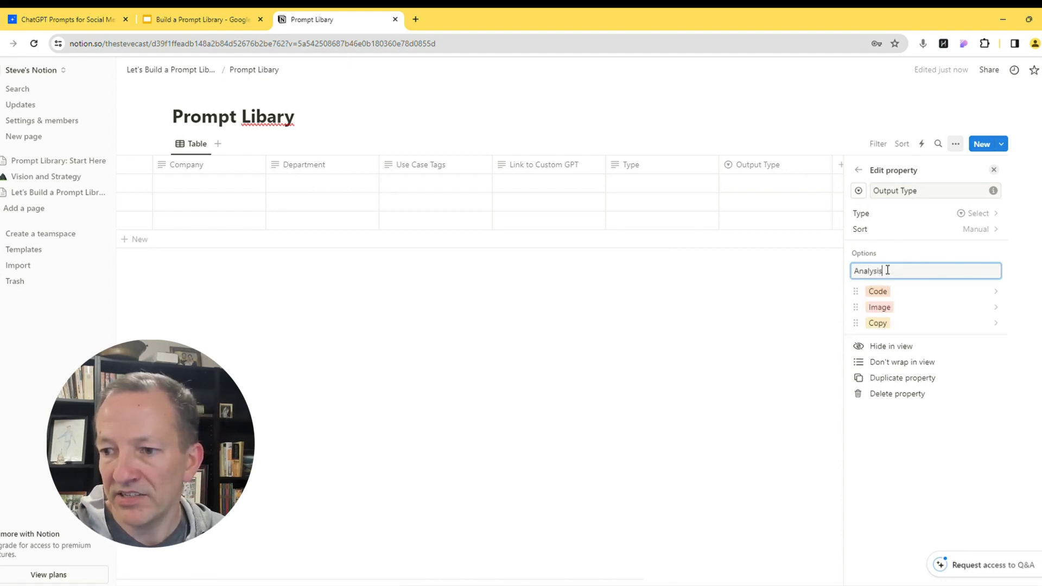
key(Return)
click(836, 302)
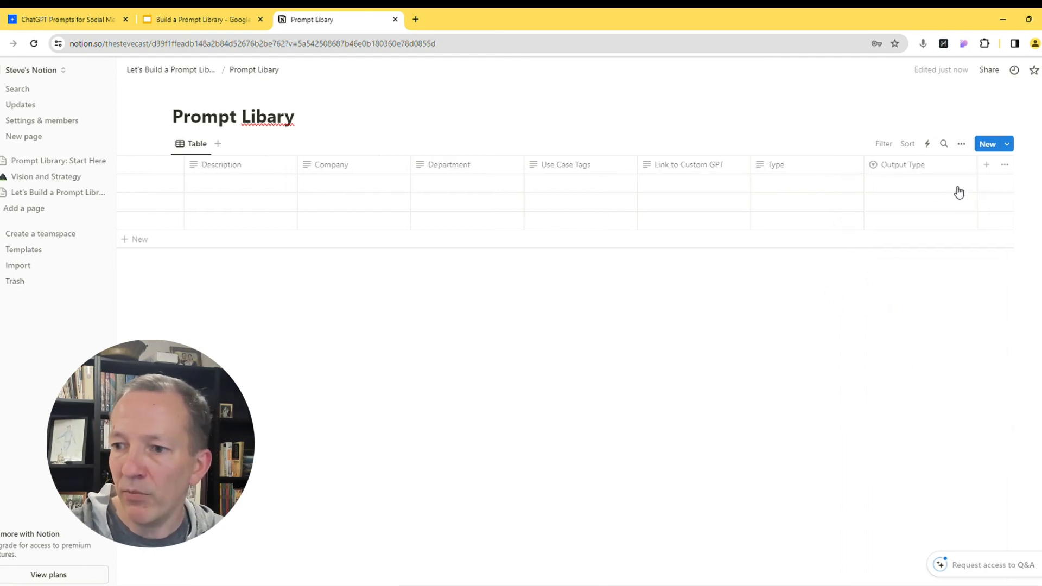
click(943, 187)
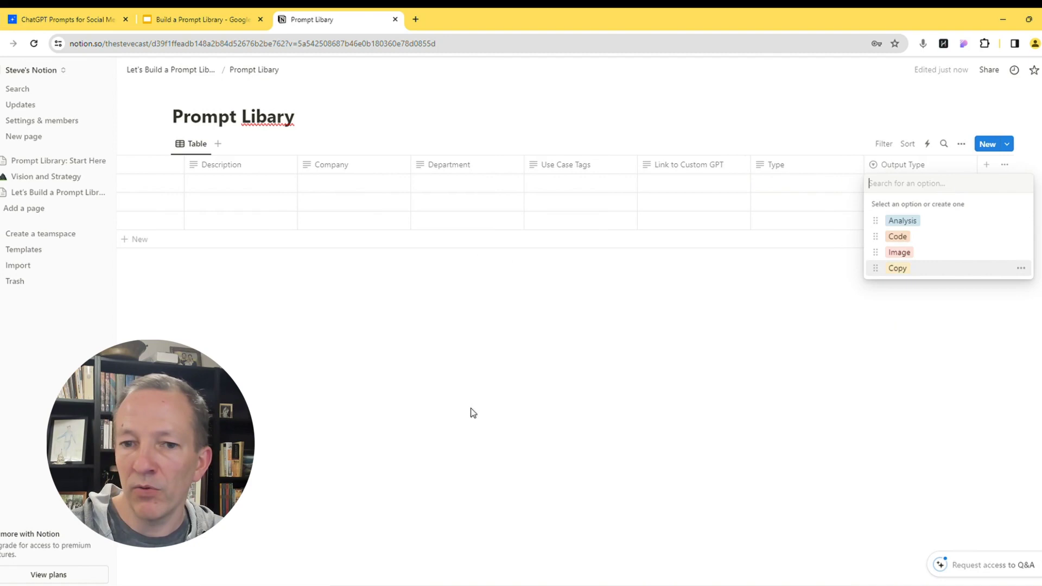
key(Escape)
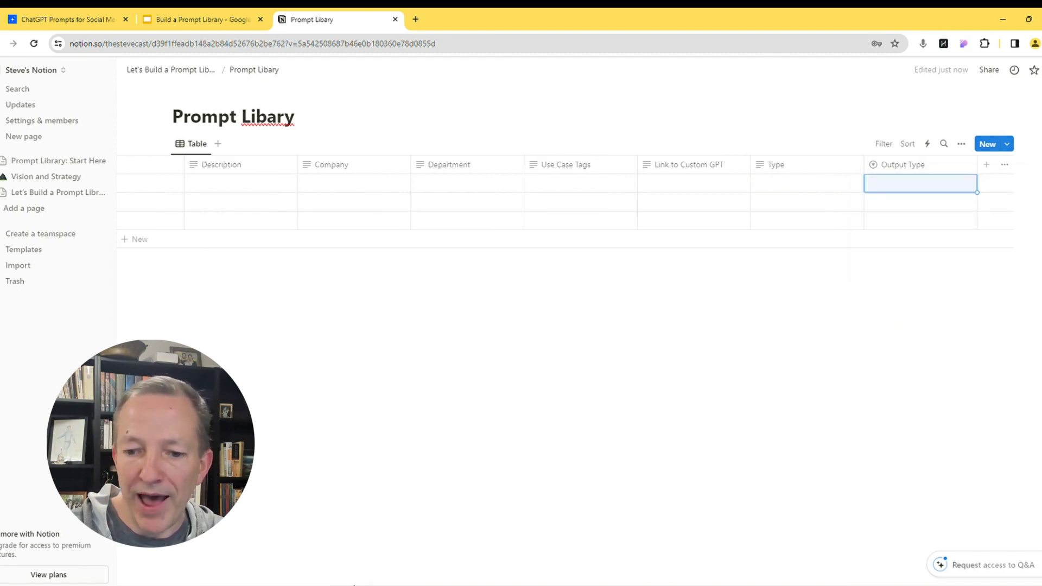
key(Escape)
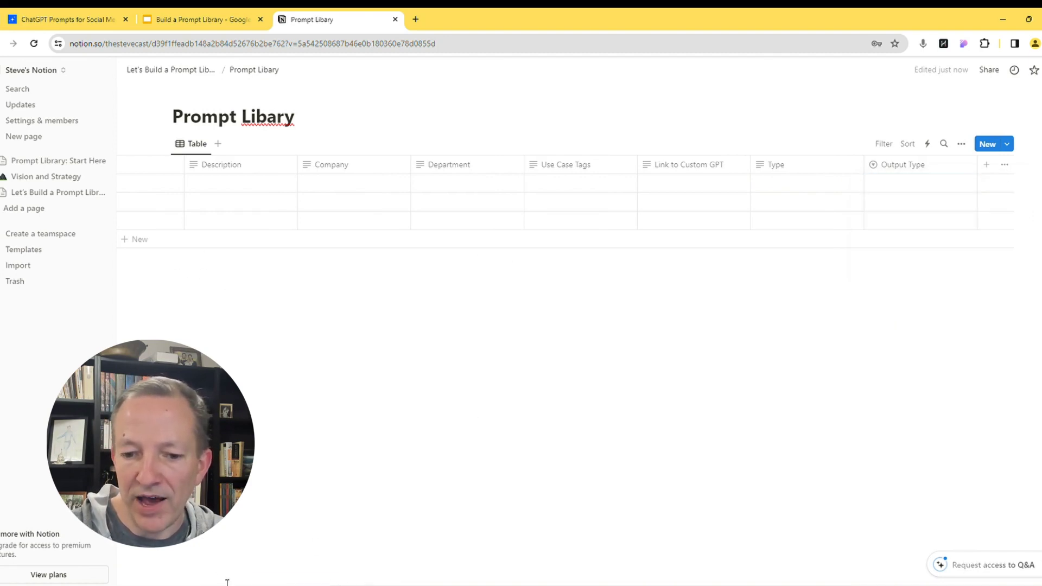
drag(380, 584, 156, 575)
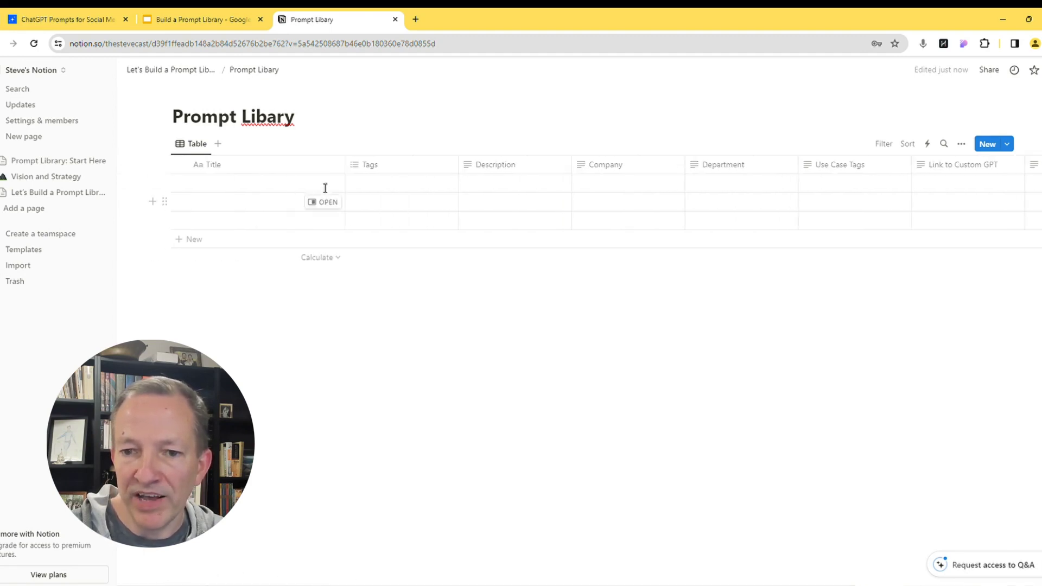
mouse_move(405, 204)
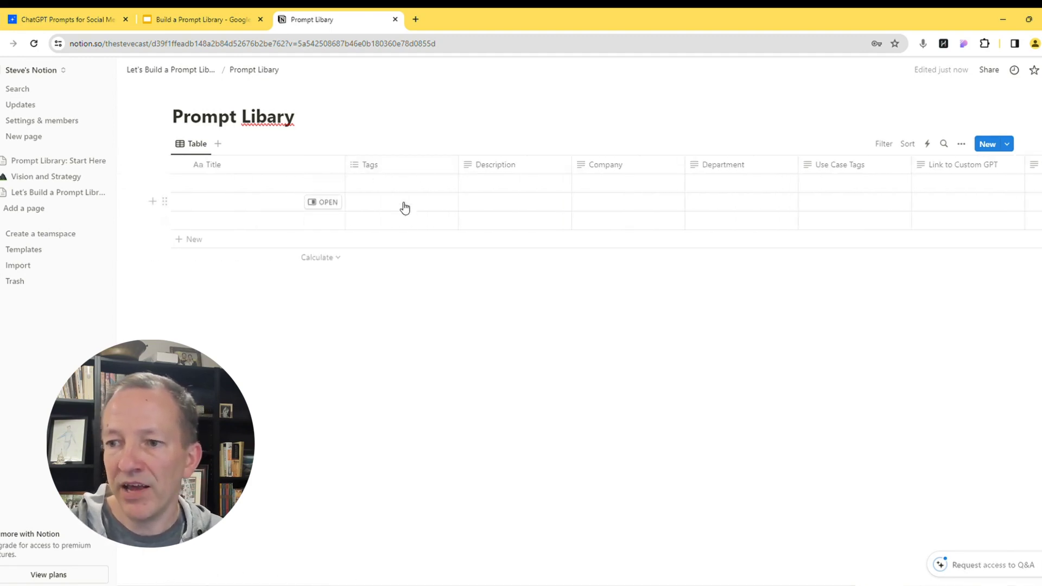
Step: Delete the Tags column from the table
click(414, 171)
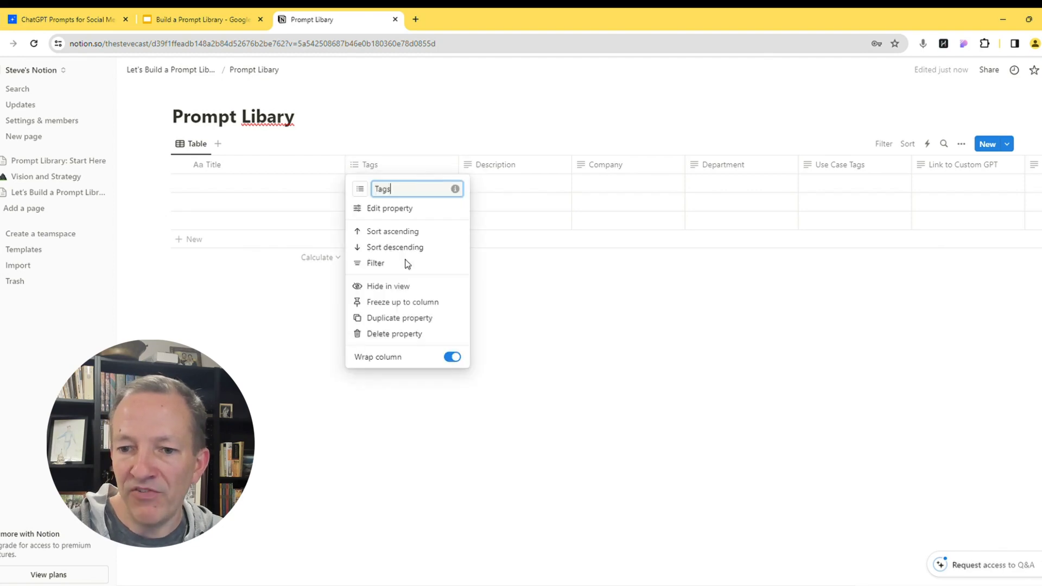
click(412, 333)
click(538, 334)
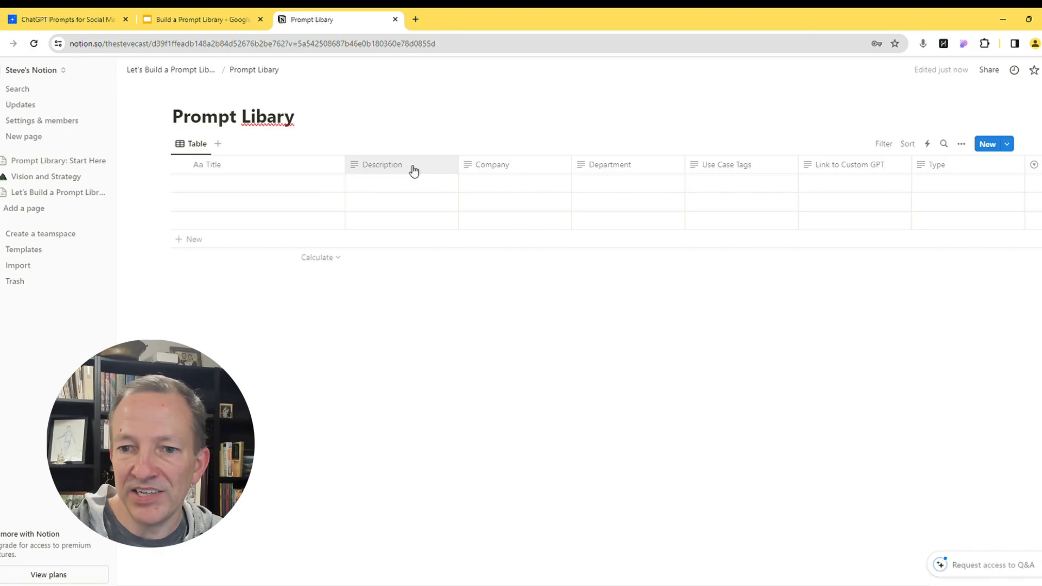
Step: Change Company to a Select property with Cut Co and Dunder Mufflin options
click(532, 171)
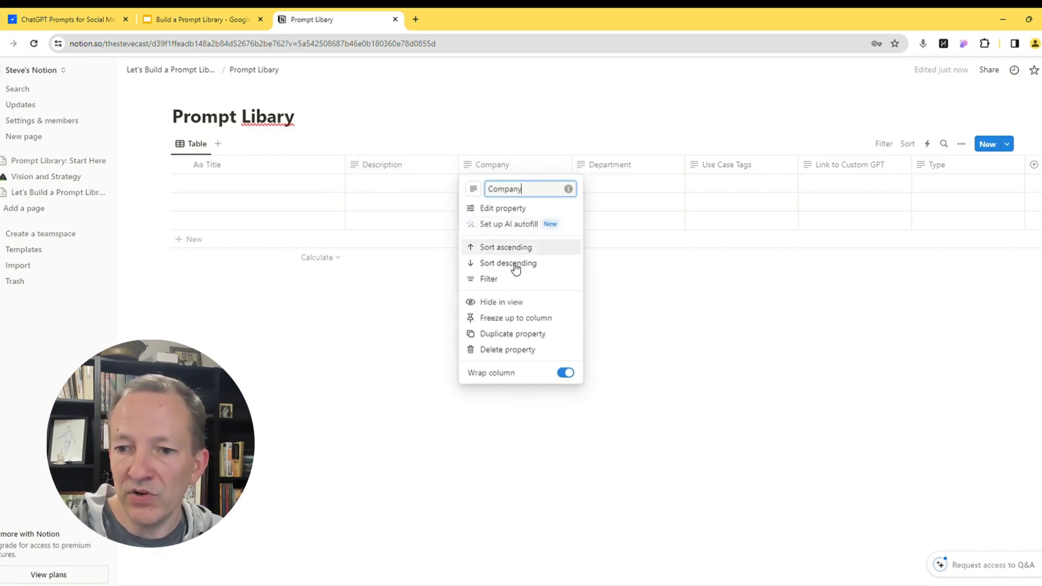
click(502, 208)
click(915, 214)
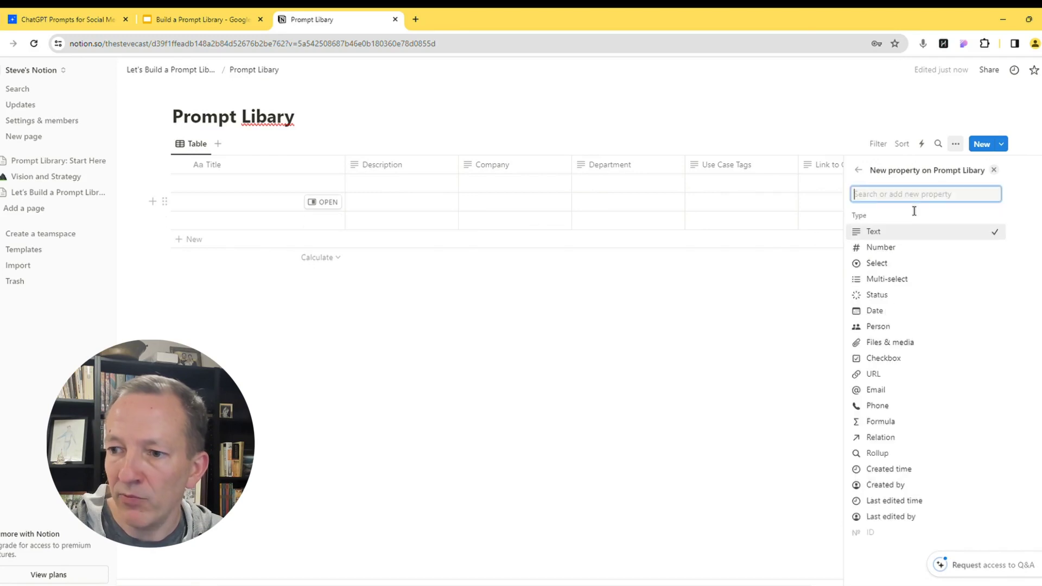
click(900, 263)
text(Cut C)
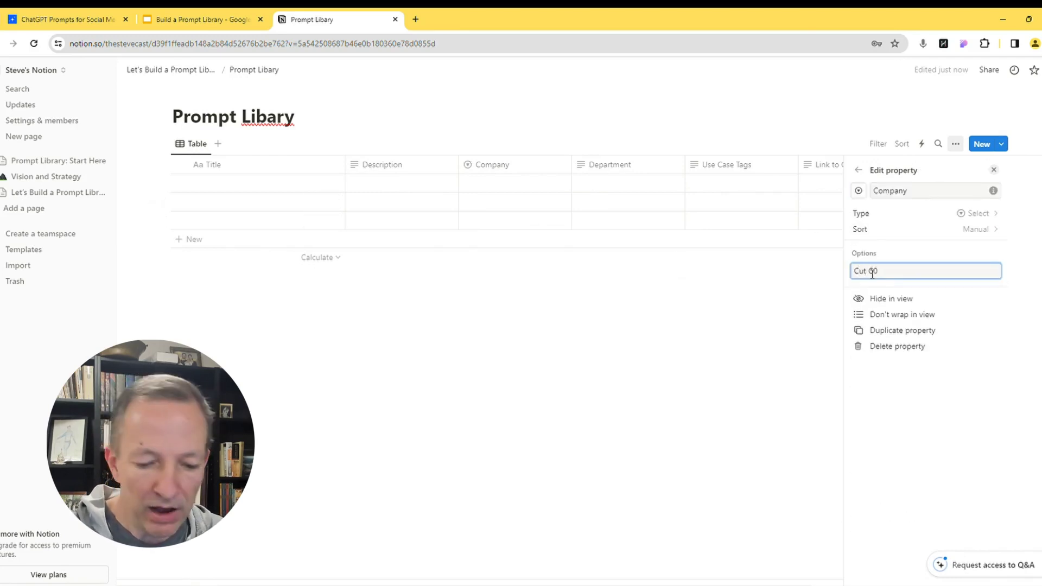
key(Return)
text(Dunder)
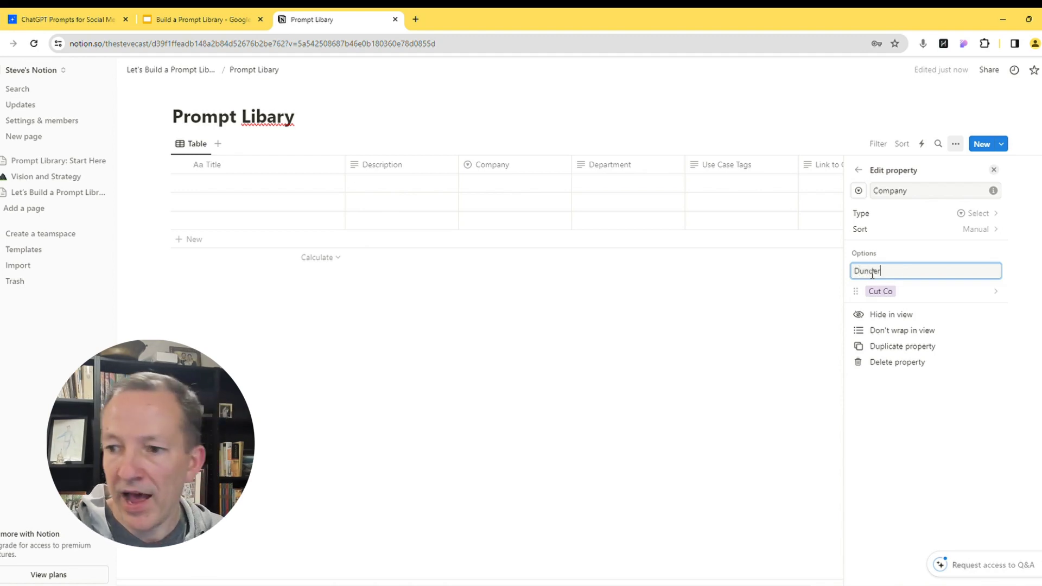
text( Mufflin)
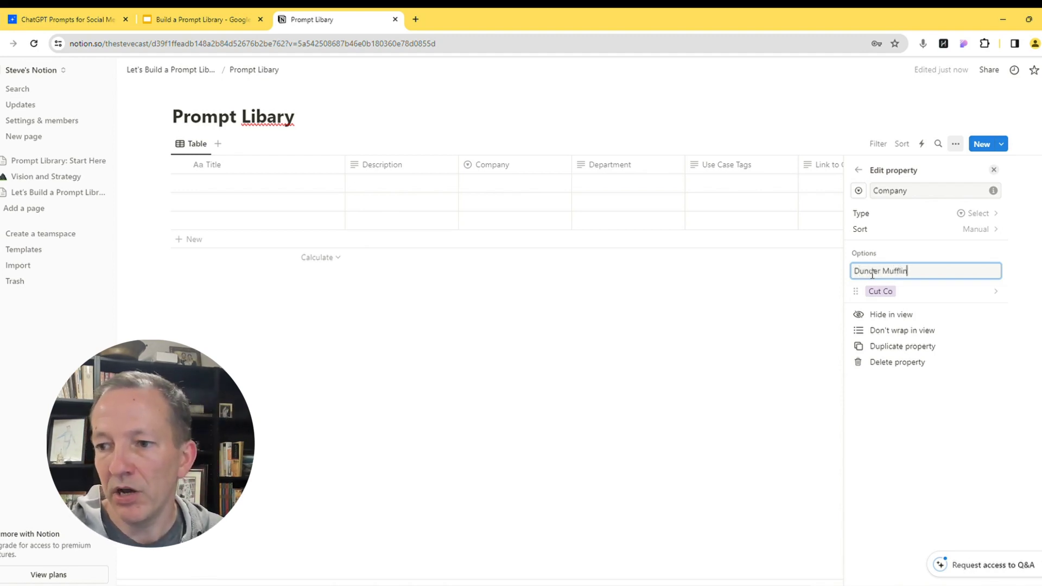
key(Return)
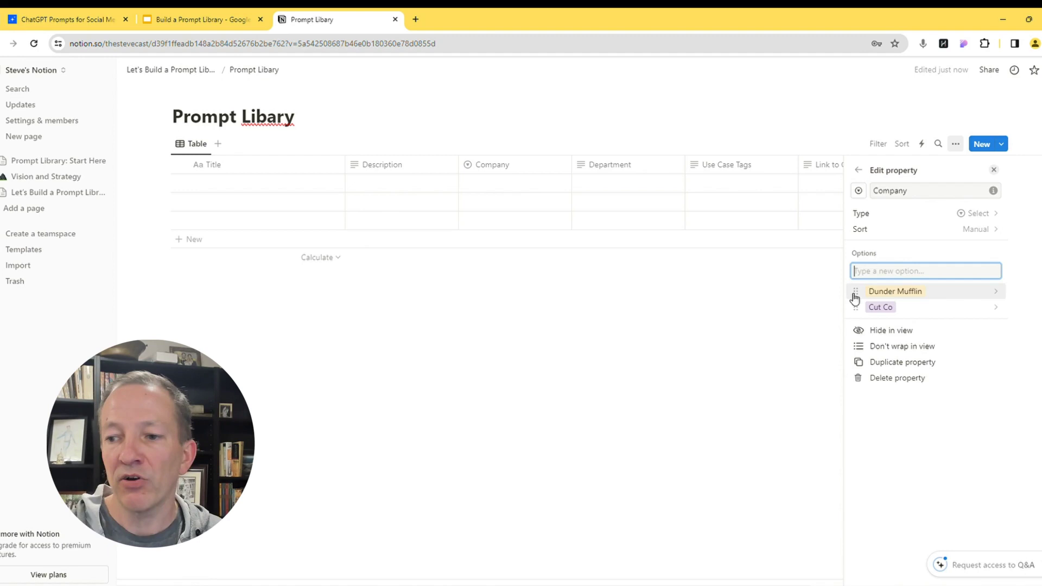
click(738, 298)
click(503, 189)
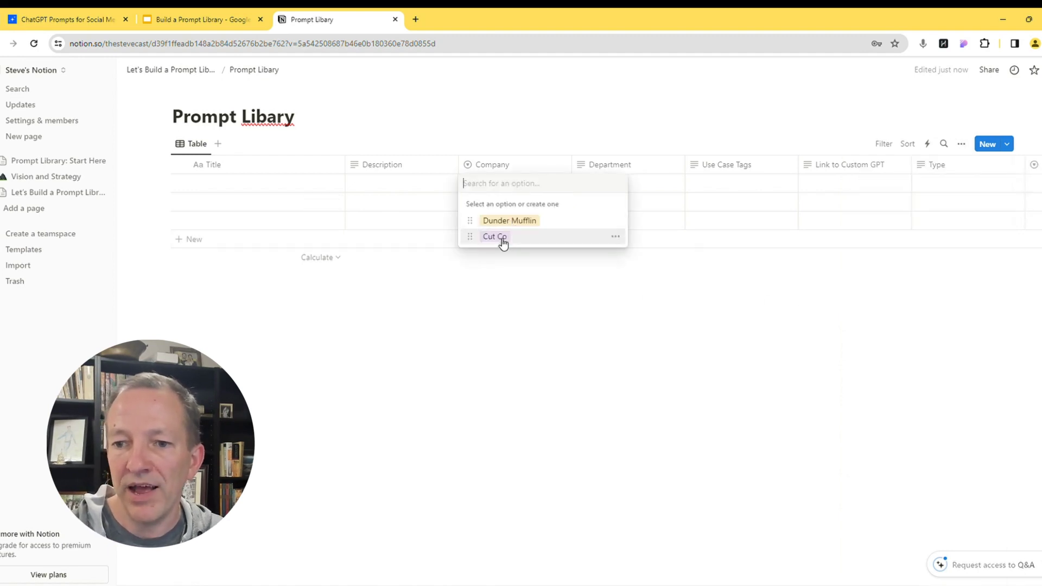
key(Escape)
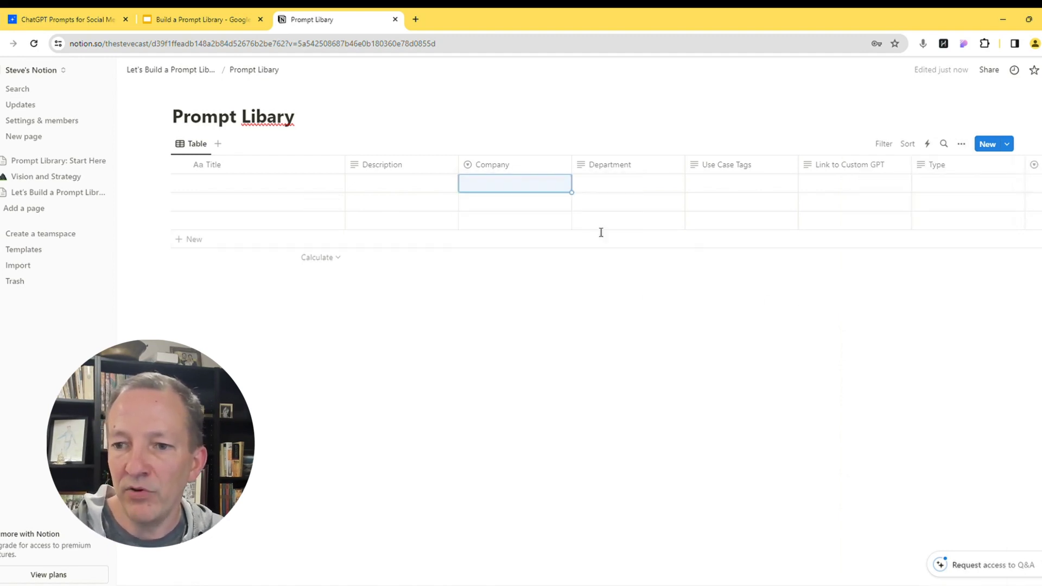
Step: Switch Department to Multi-select with Marketing, Sales, HR, Ops and Engineering choices
click(622, 183)
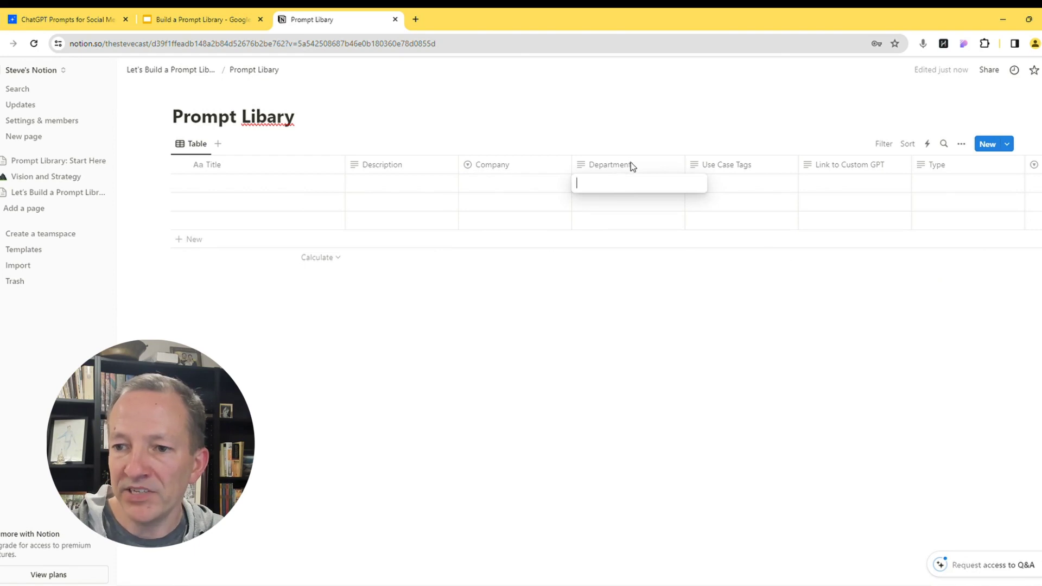
click(631, 166)
click(629, 208)
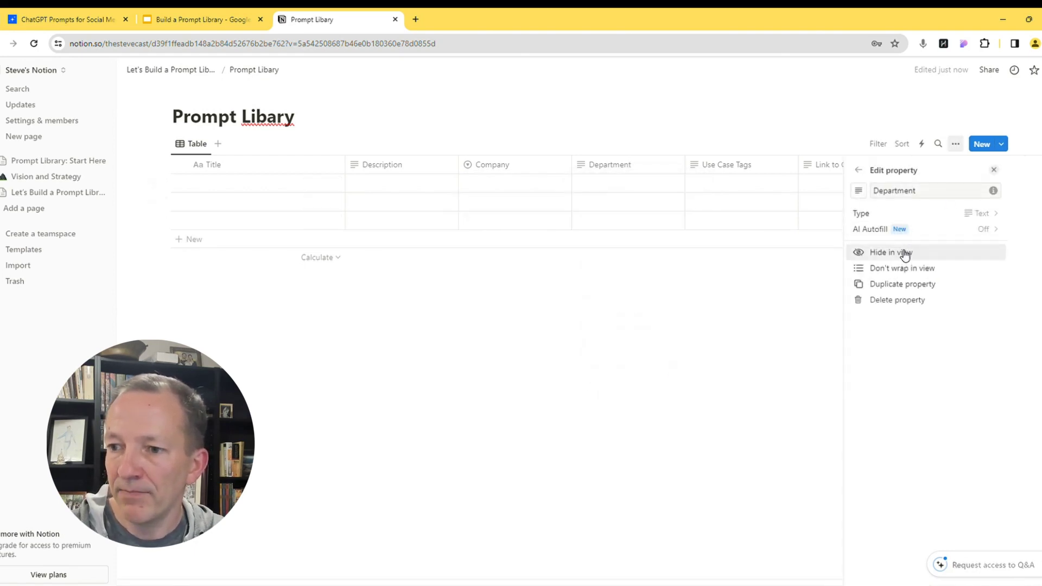
click(899, 212)
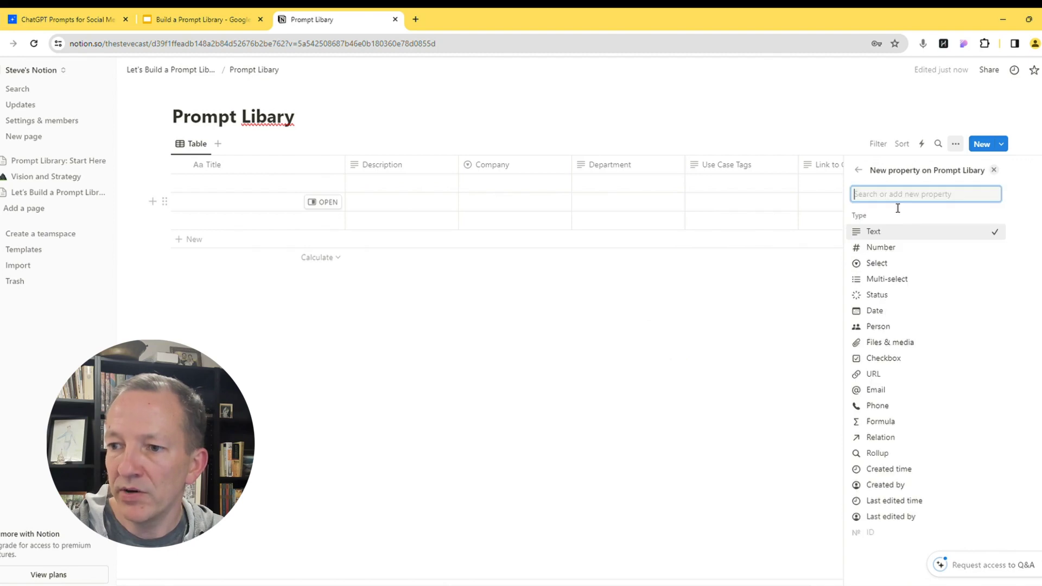
click(897, 281)
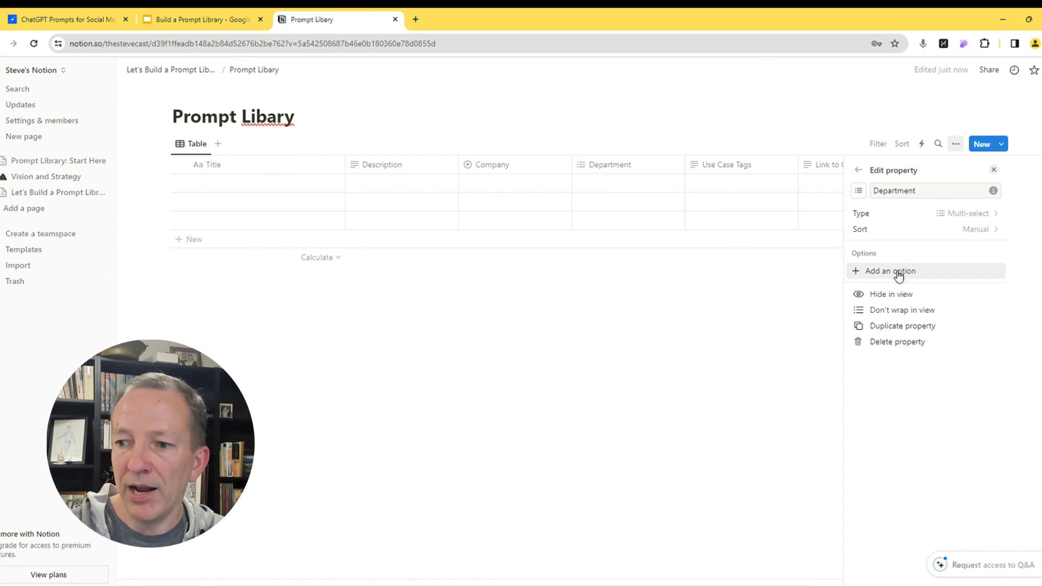
click(898, 276)
text(Mar)
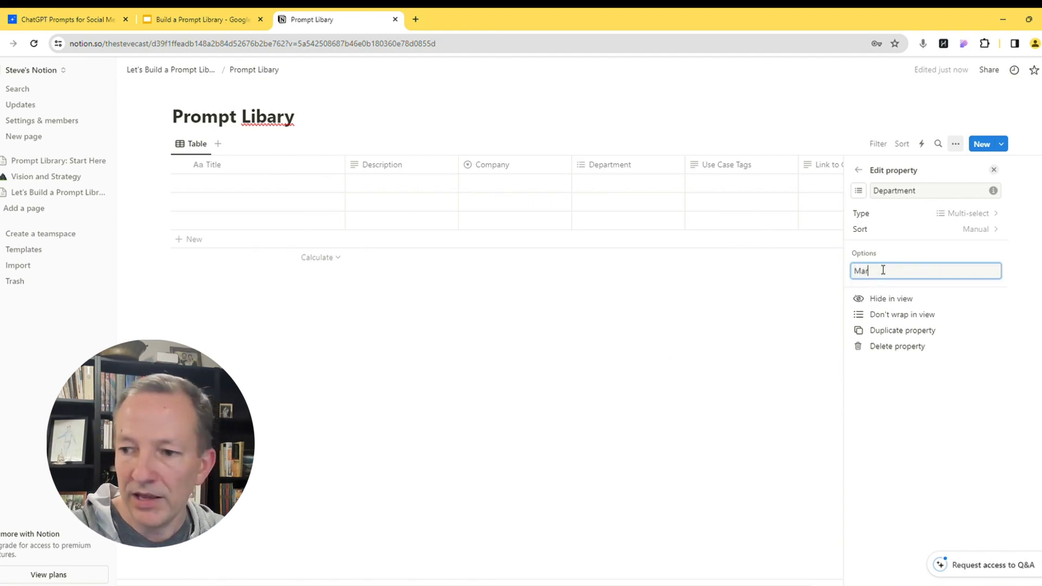
text(keting)
key(Return)
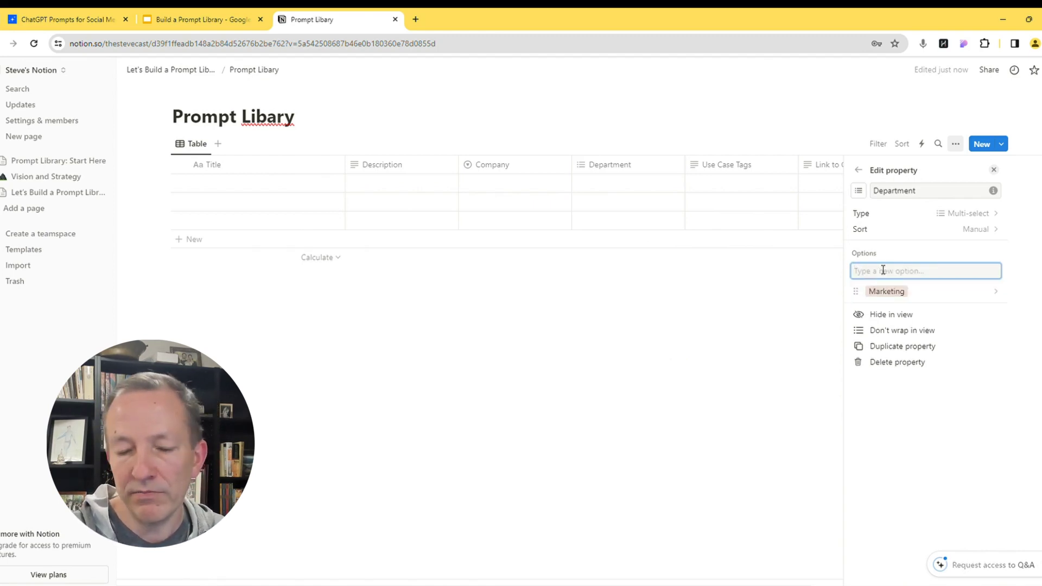
text(S)
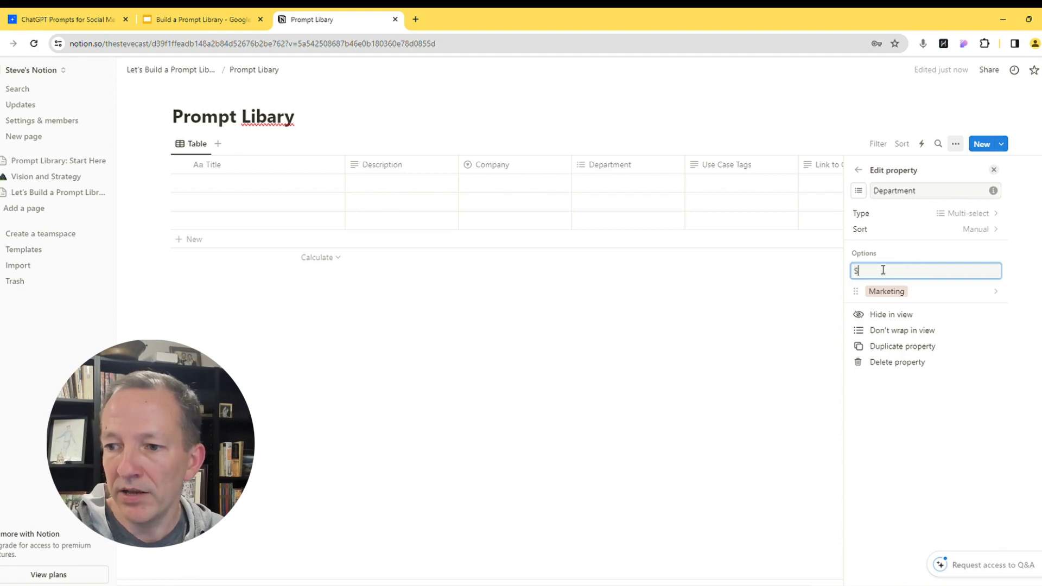
text(ales)
key(Return)
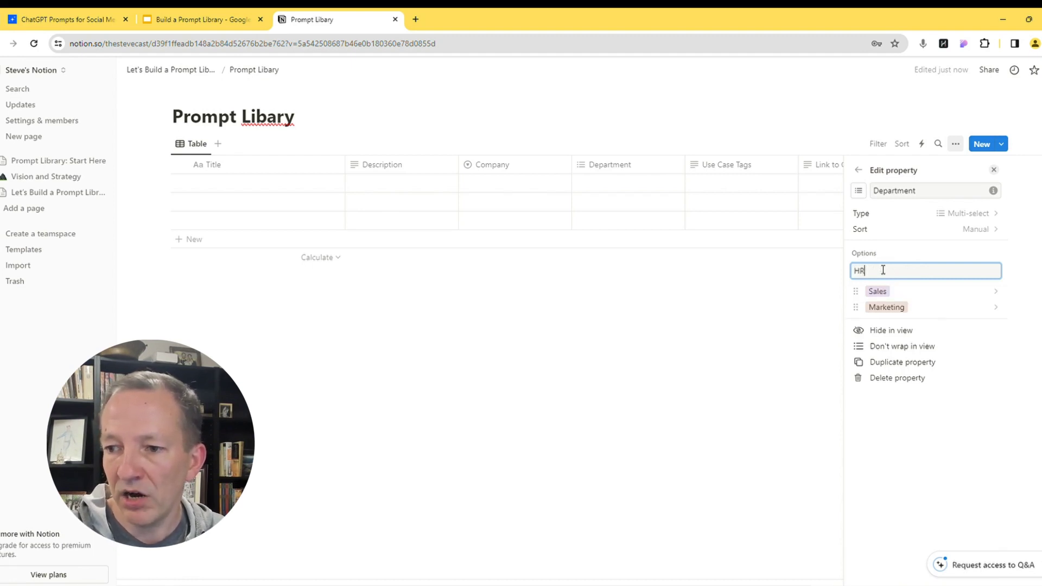
key(Return)
text(Ops)
key(Return)
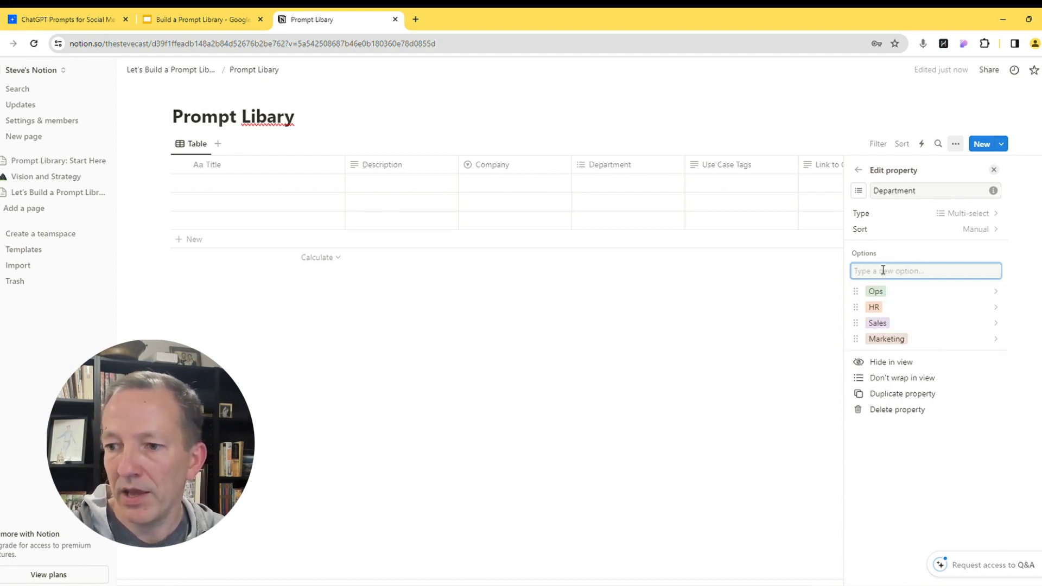
text(Engineering)
key(Return)
click(809, 276)
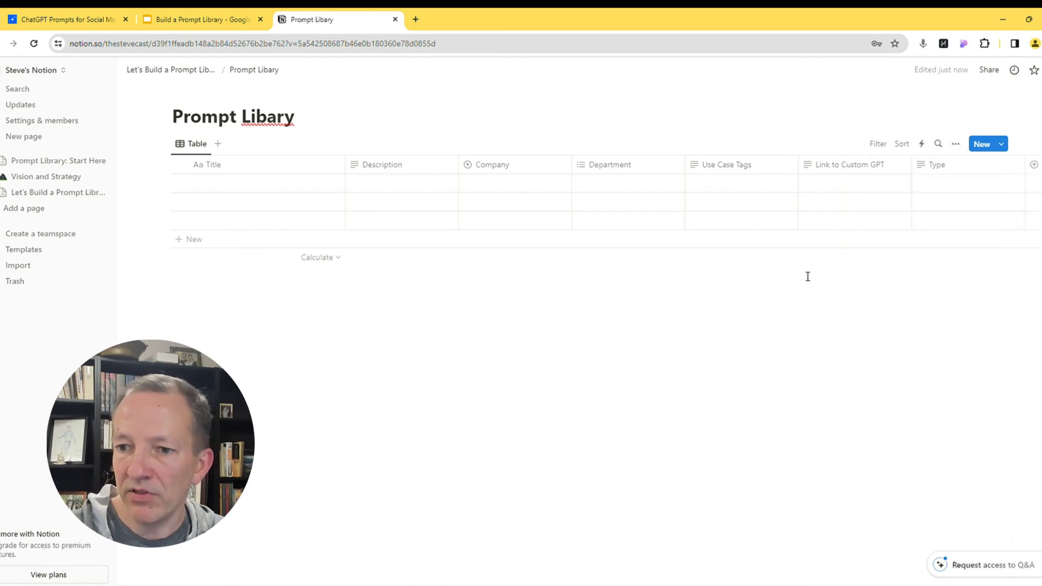
click(723, 181)
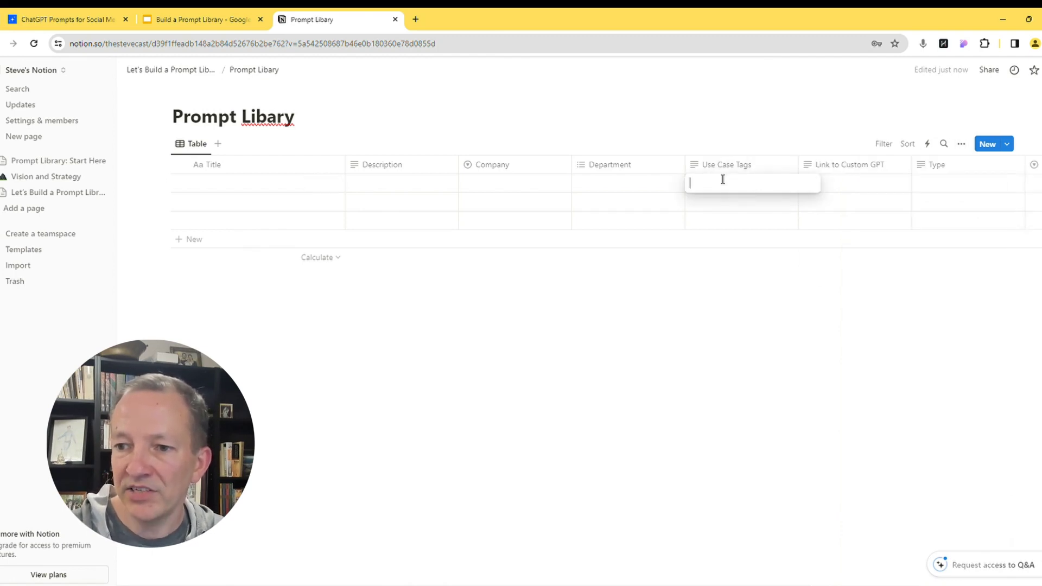
click(730, 169)
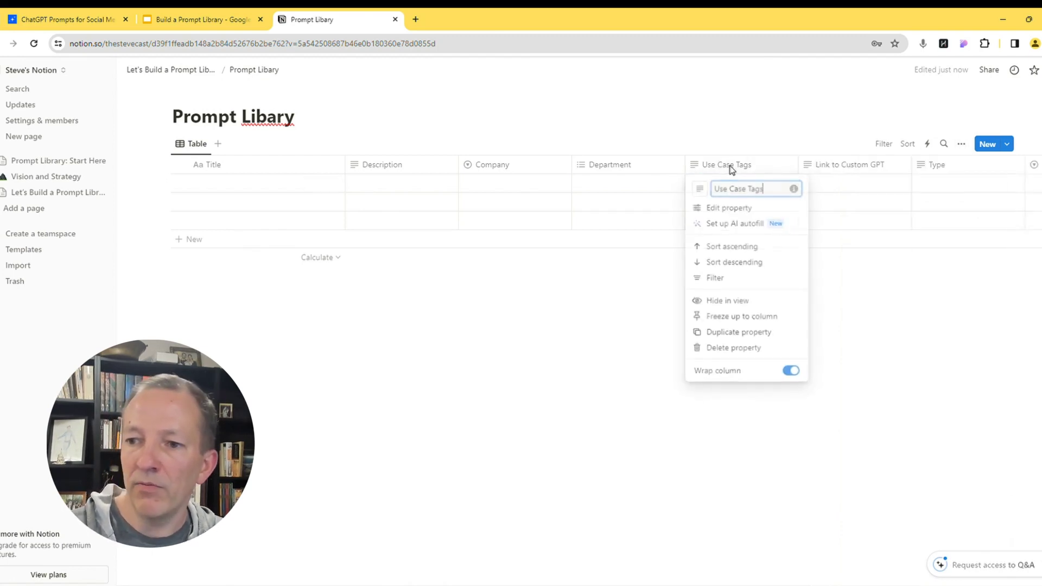
click(728, 209)
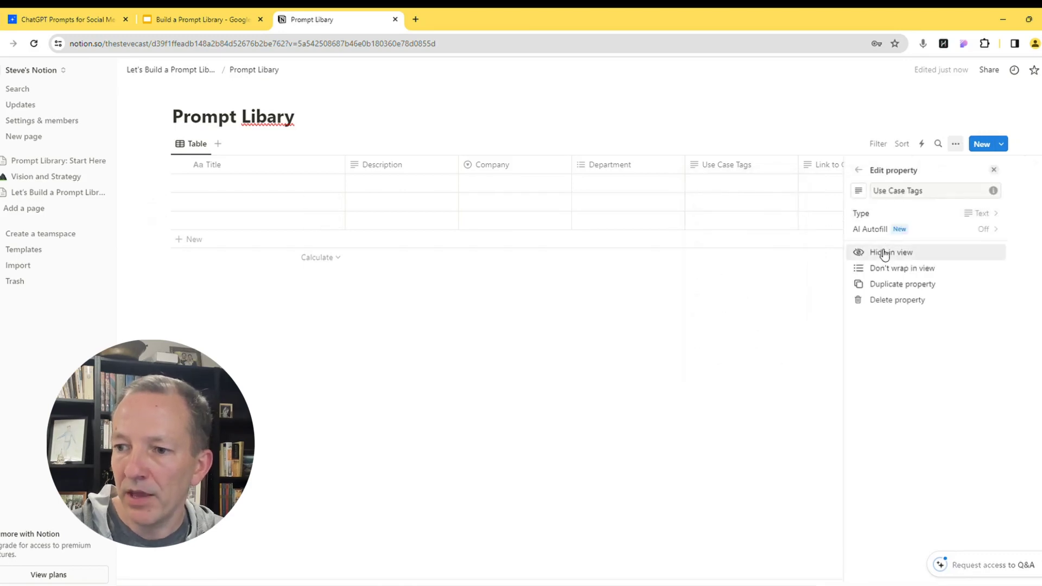
click(879, 230)
click(875, 281)
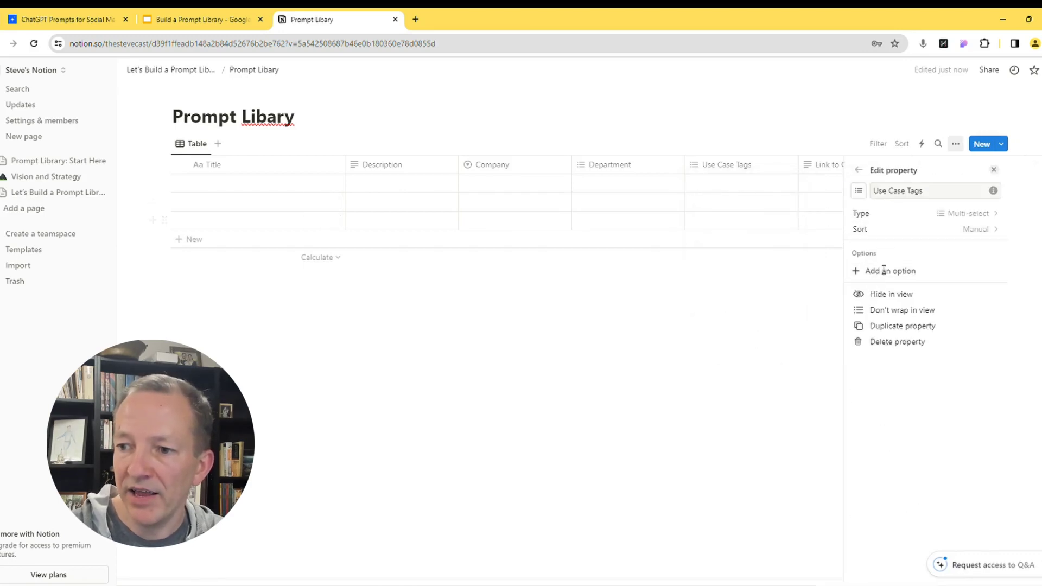
click(883, 277)
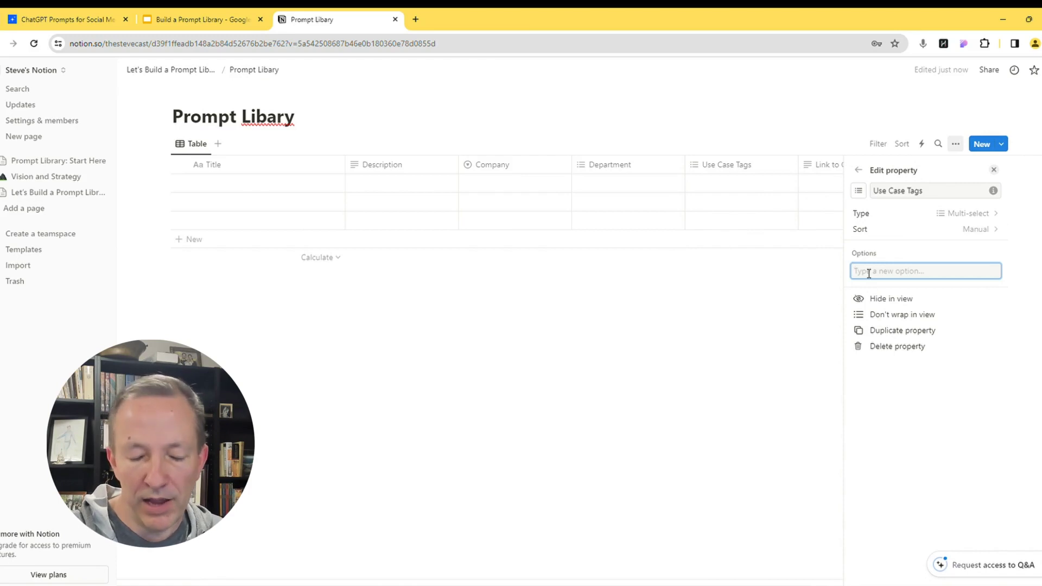
text(Marketing)
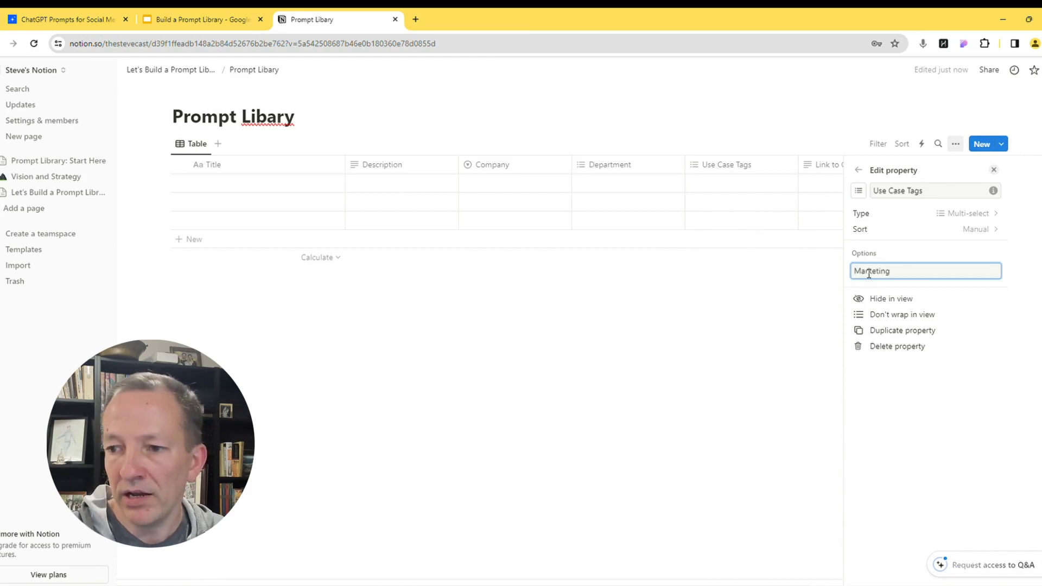
key(Return)
text(Website)
key(Return)
text(Email)
key(Return)
text(Sales Pages)
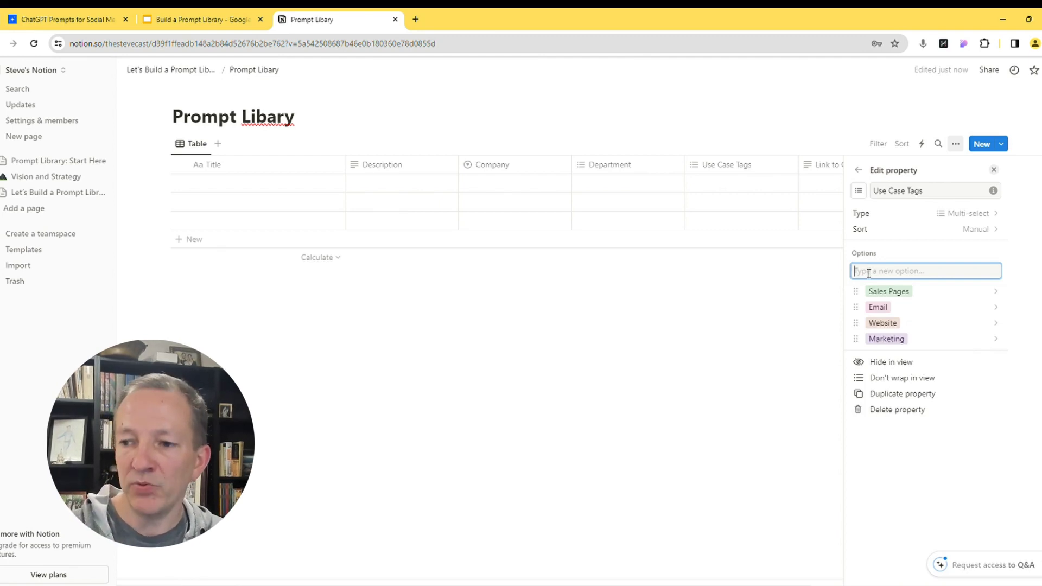
click(835, 190)
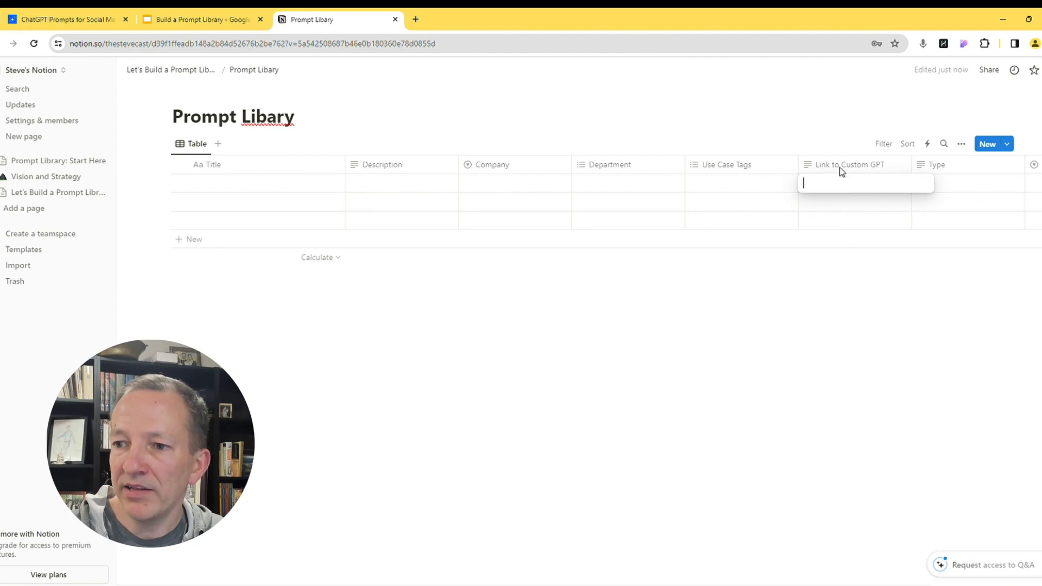
key(Escape)
click(841, 171)
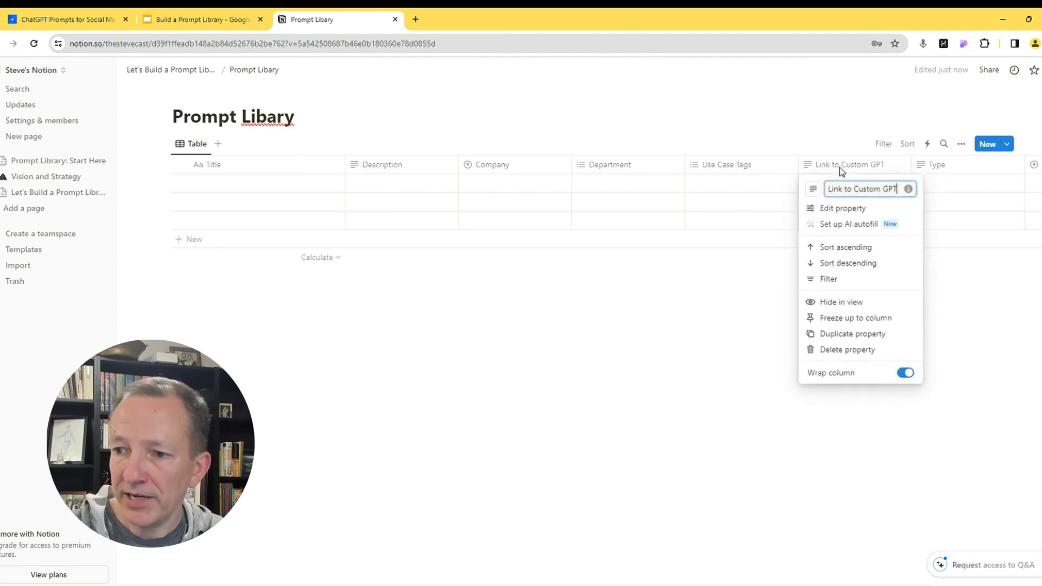
click(845, 210)
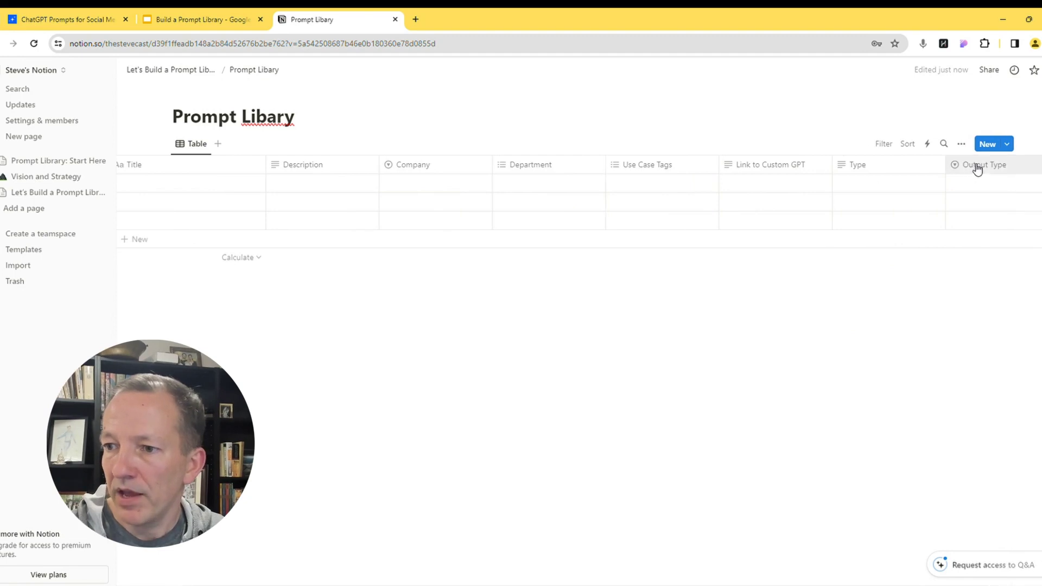
scroll(977, 166, right, 2)
Step: Add an auto-numbering ID property column to the Prompt Library table
click(990, 166)
text(id)
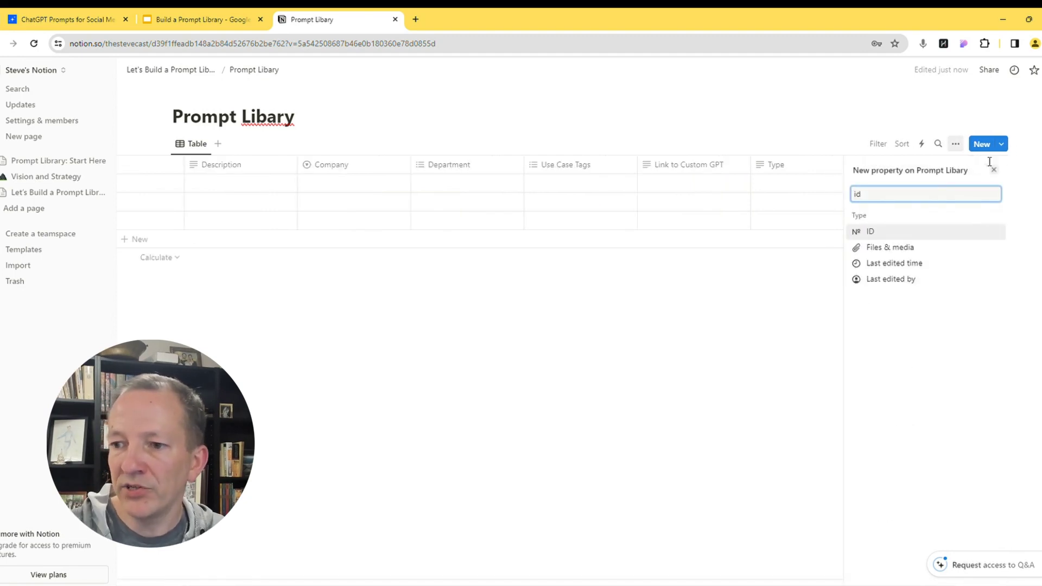
click(876, 236)
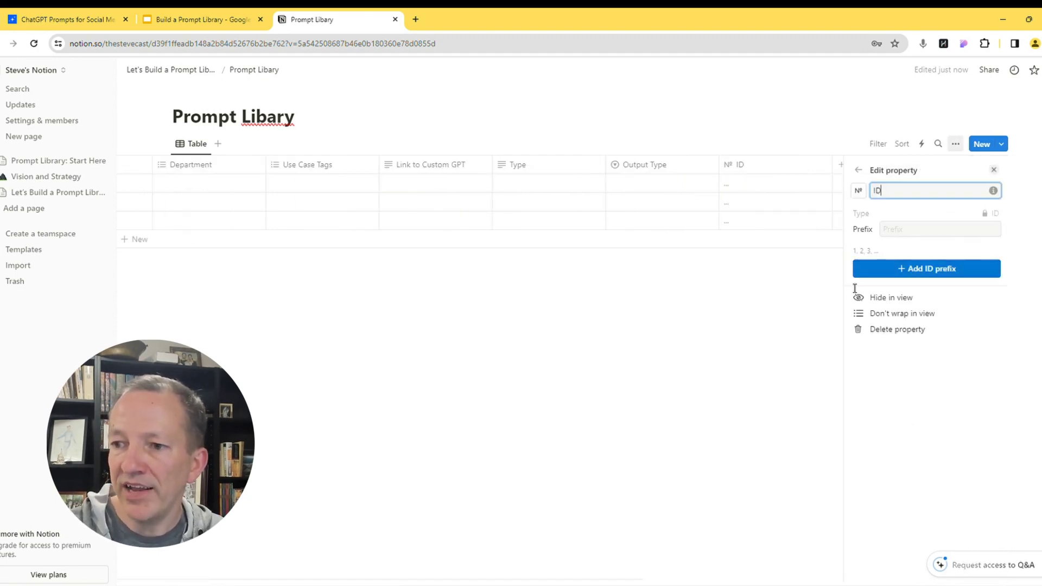
click(812, 299)
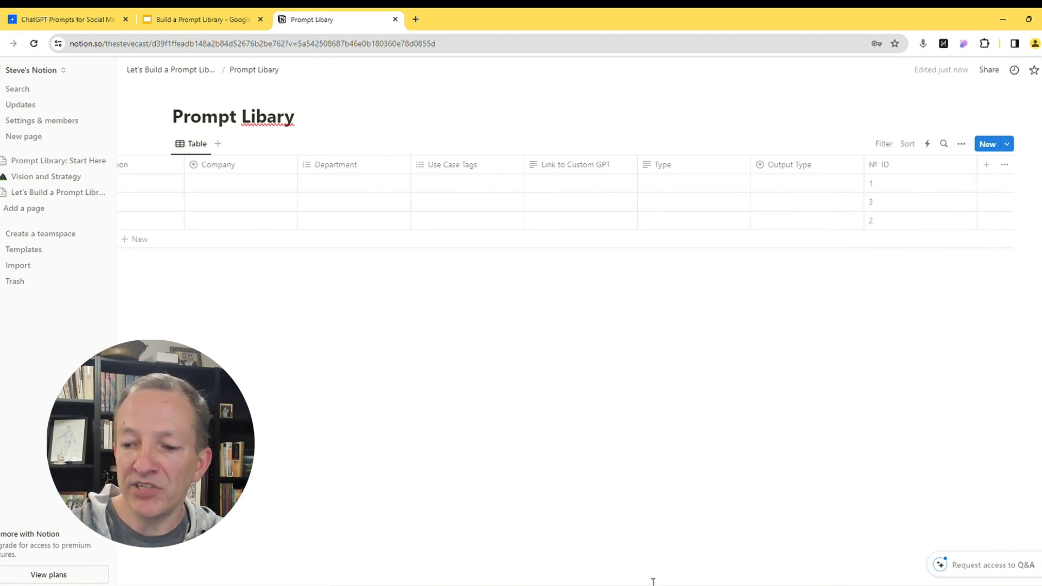
drag(657, 584, 421, 581)
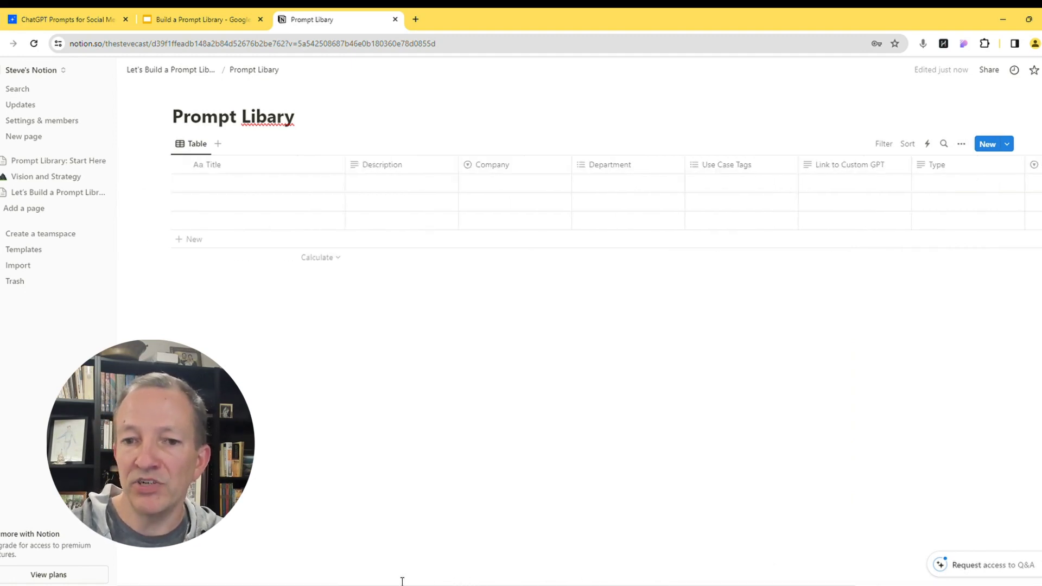
Step: Leave the first Title cell empty and switch to the AI for Work social media prompts tab
click(270, 189)
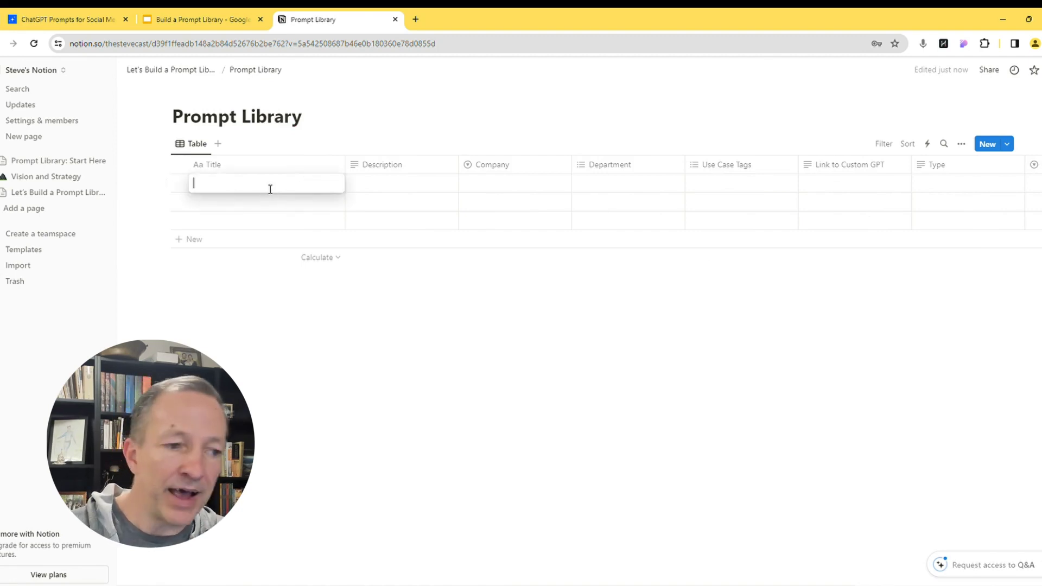
key(Escape)
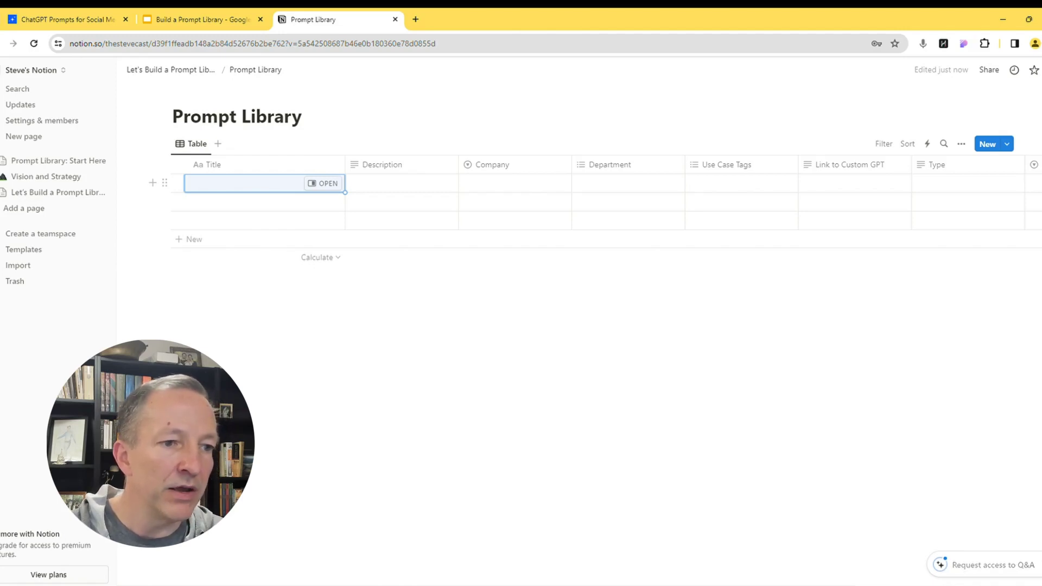
mouse_move(236, 116)
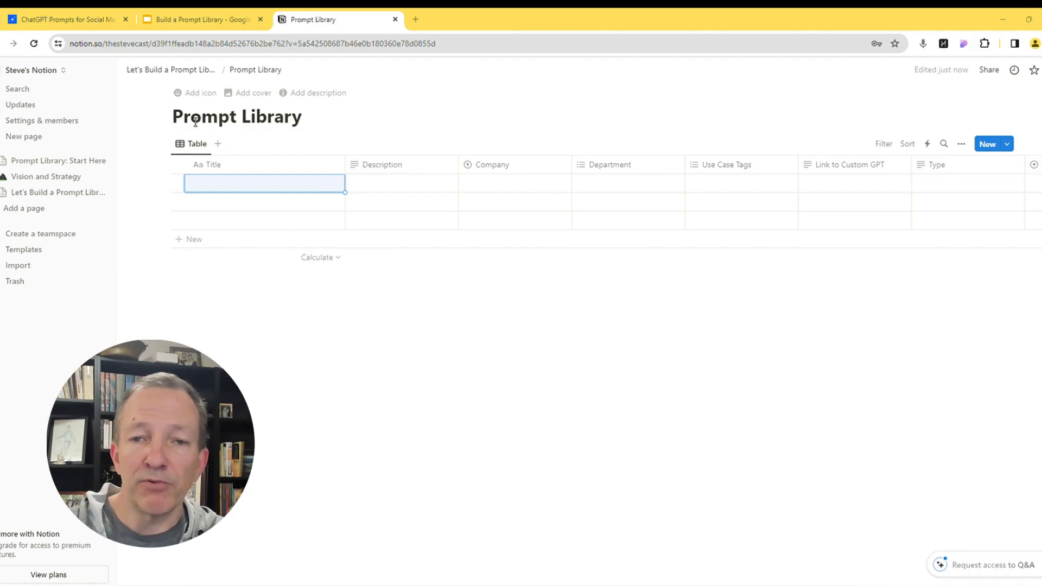
click(54, 19)
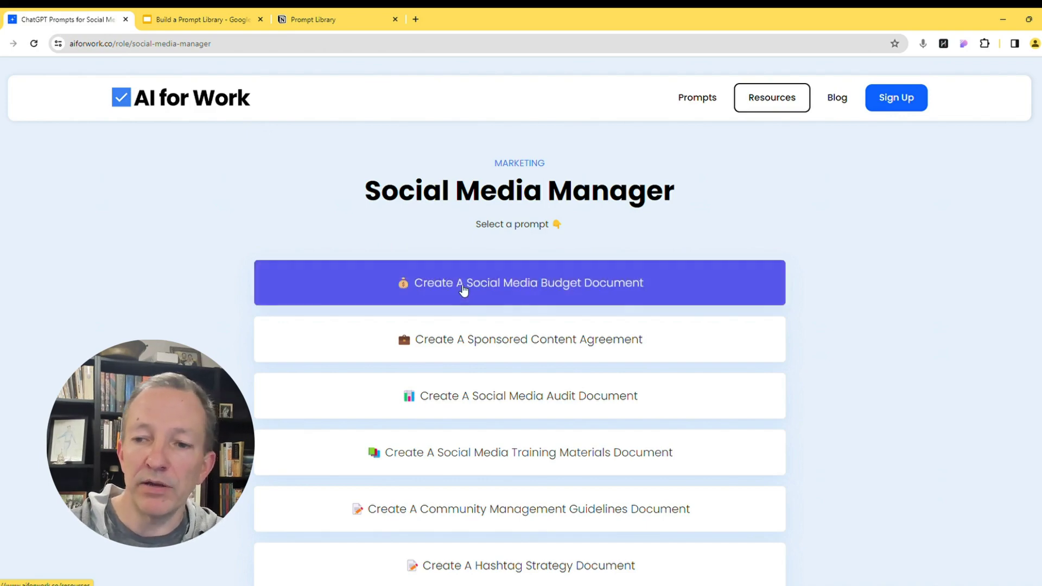
scroll(463, 289, down, 1)
scroll(462, 290, down, 3)
scroll(463, 289, down, 2)
scroll(463, 289, up, 5)
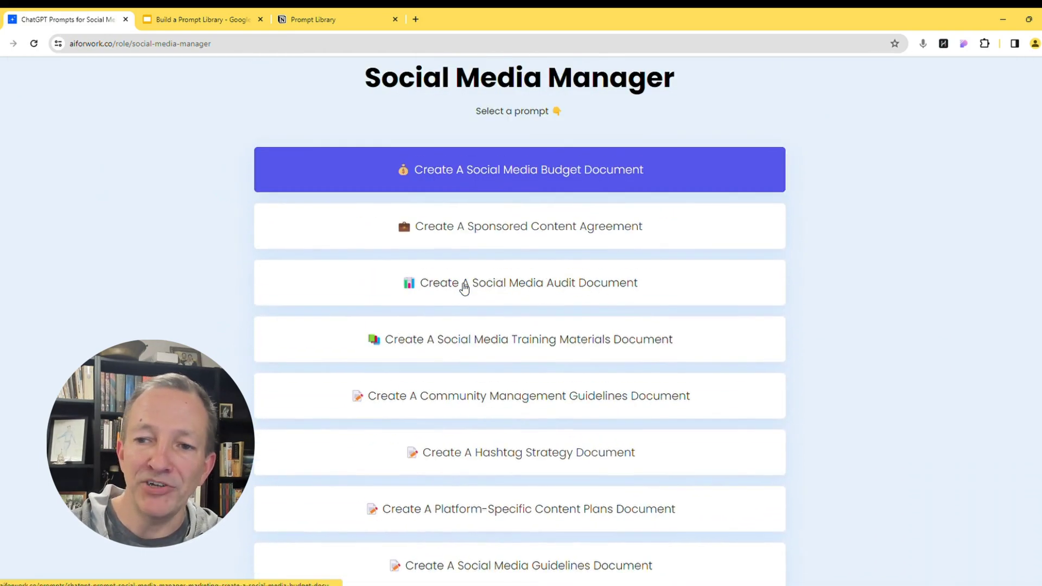
scroll(463, 290, up, 2)
scroll(428, 348, down, 10)
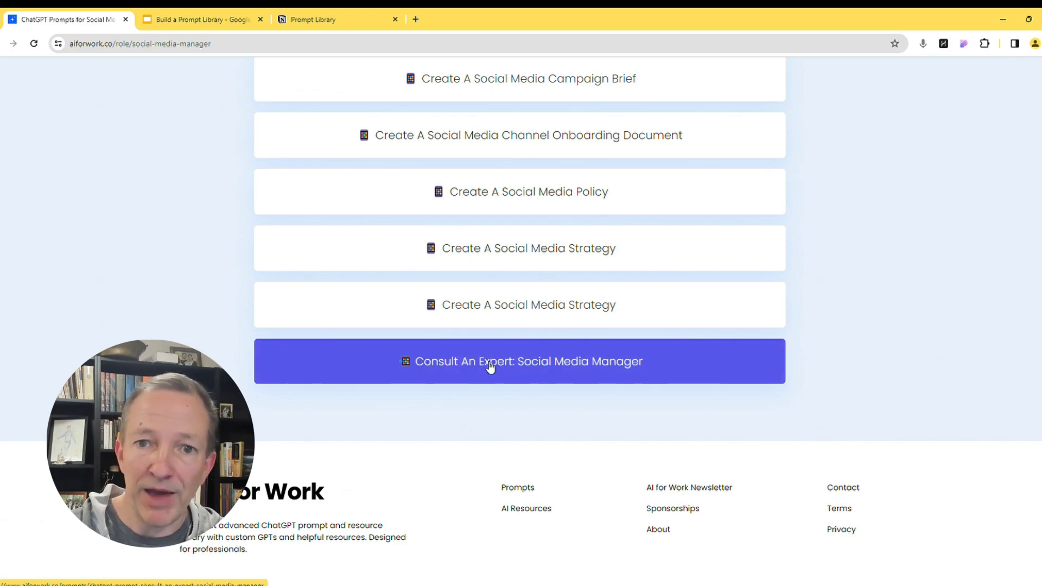
Step: Return to the Notion Prompt Library tab after browsing the Social Media Manager prompts
click(313, 19)
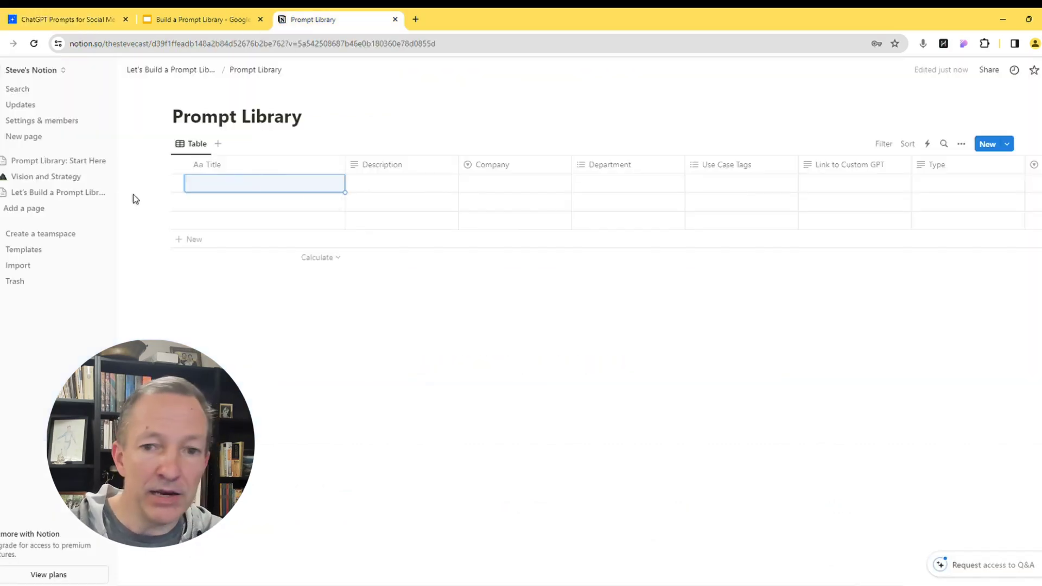
Step: Enter the title 'Consult Social Media Manager' and a description, and set company Dunder Muffin and department Marketing
click(218, 186)
text(q)
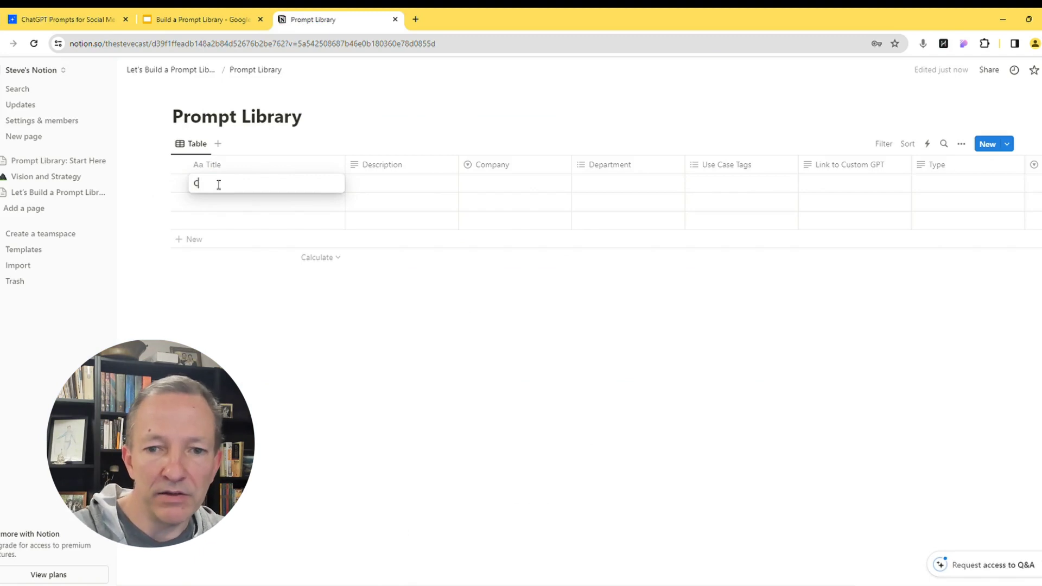
text(onsult Social Media Manager)
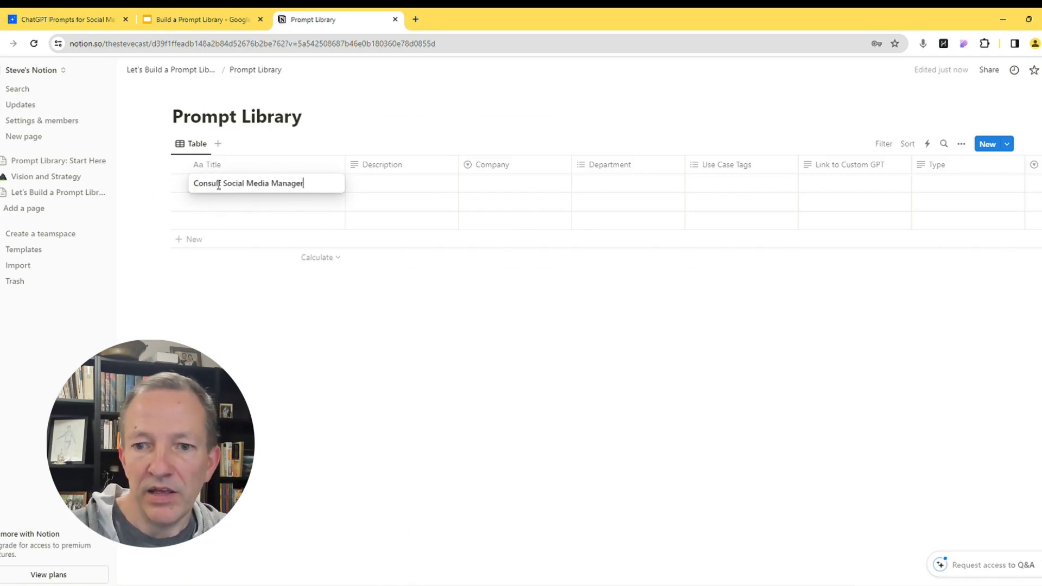
key(Return)
click(380, 186)
text(INteract with a SM expert)
key(Tab)
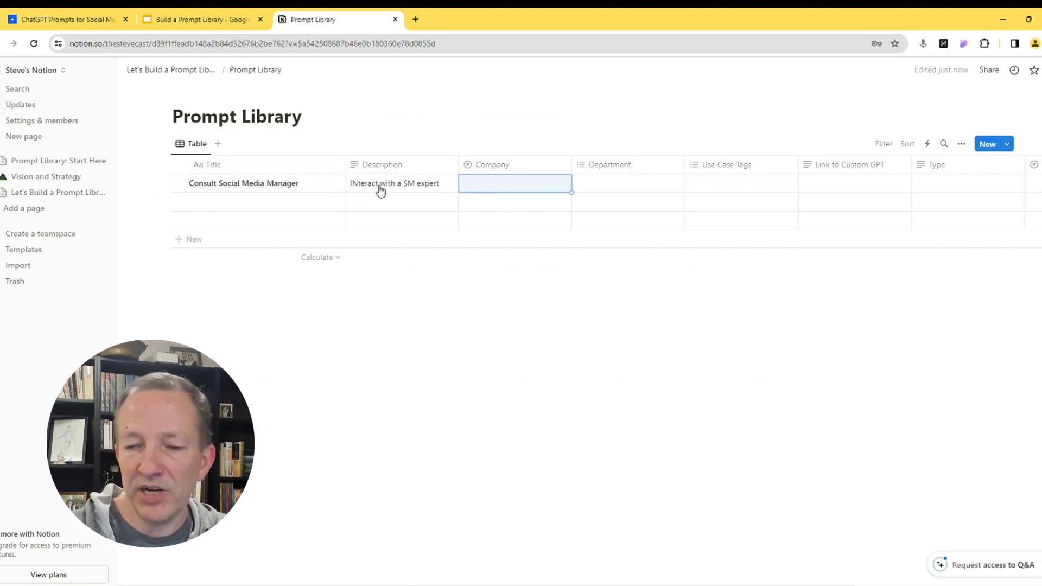
click(499, 188)
click(503, 221)
key(Tab)
key(Return)
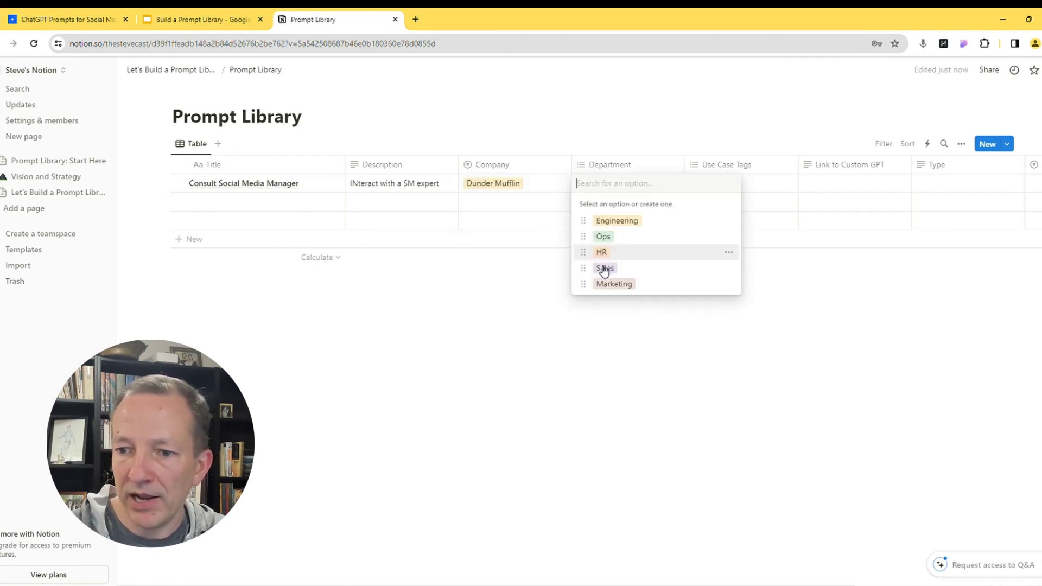
click(612, 285)
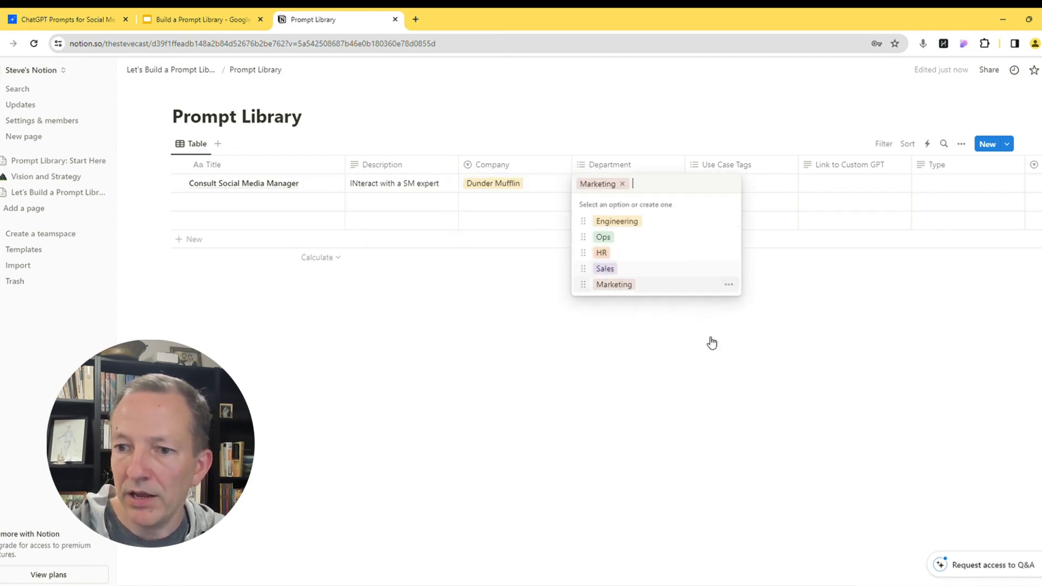
key(Escape)
Step: Create a Social Media option in Use Case Tags and tag the first row with it
click(749, 190)
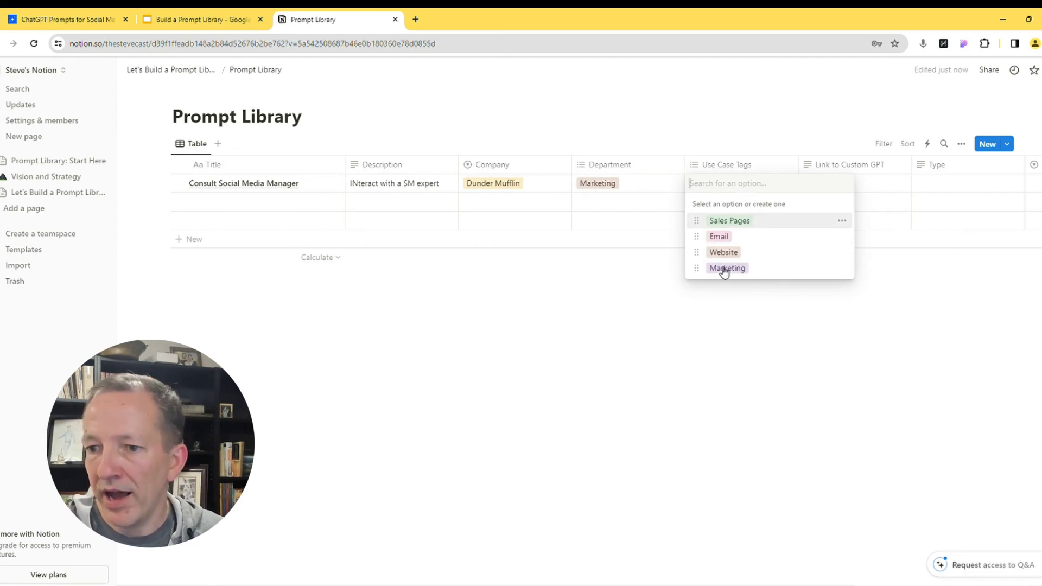
key(Escape)
click(747, 167)
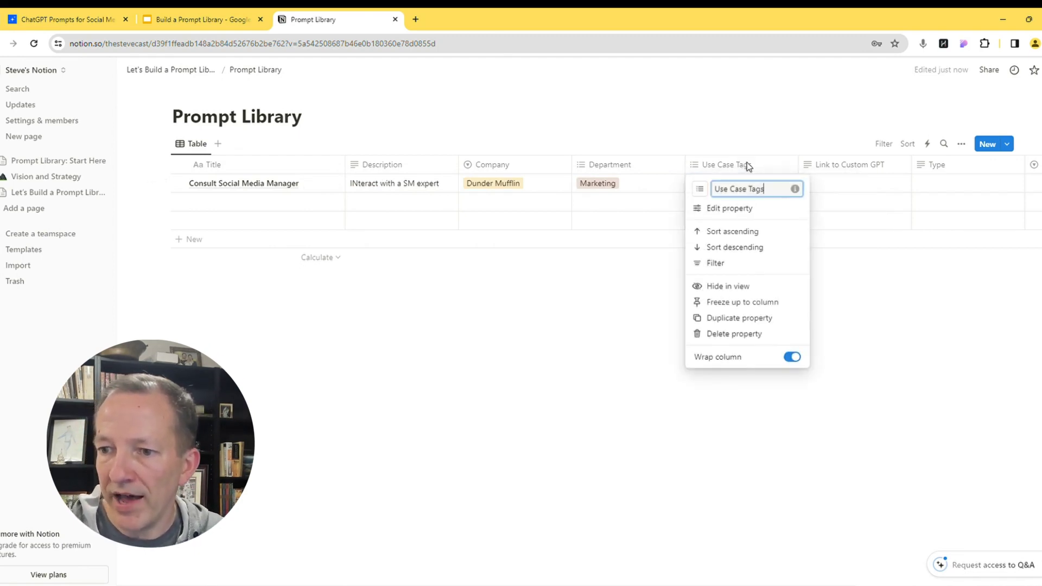
click(730, 210)
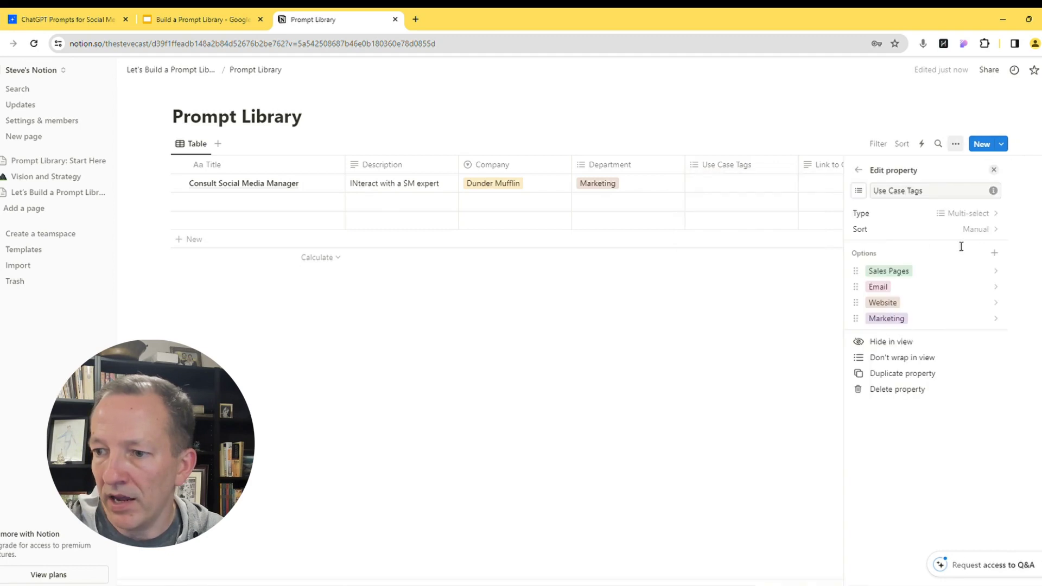
click(995, 258)
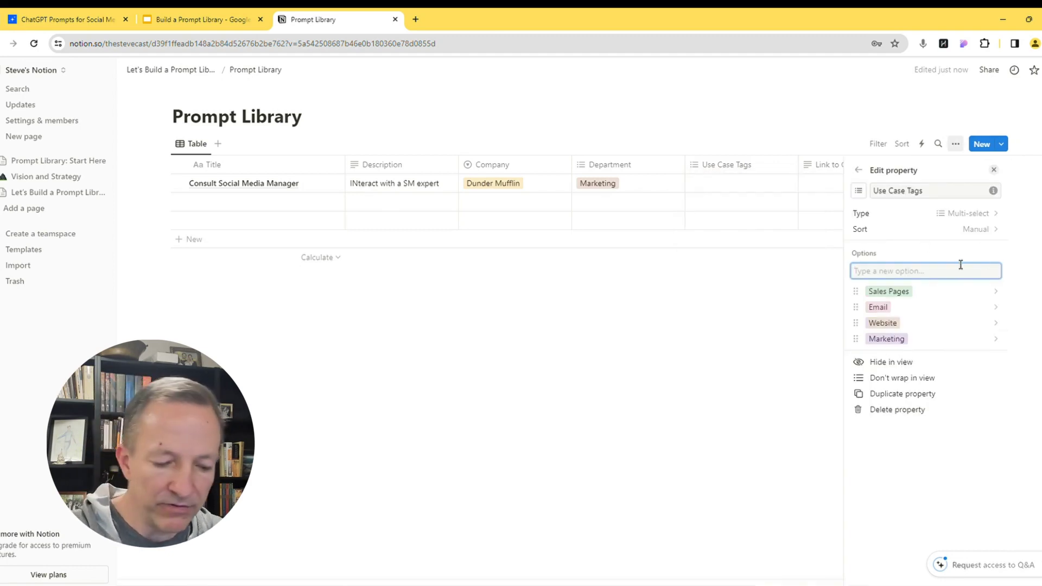
text(Social Media)
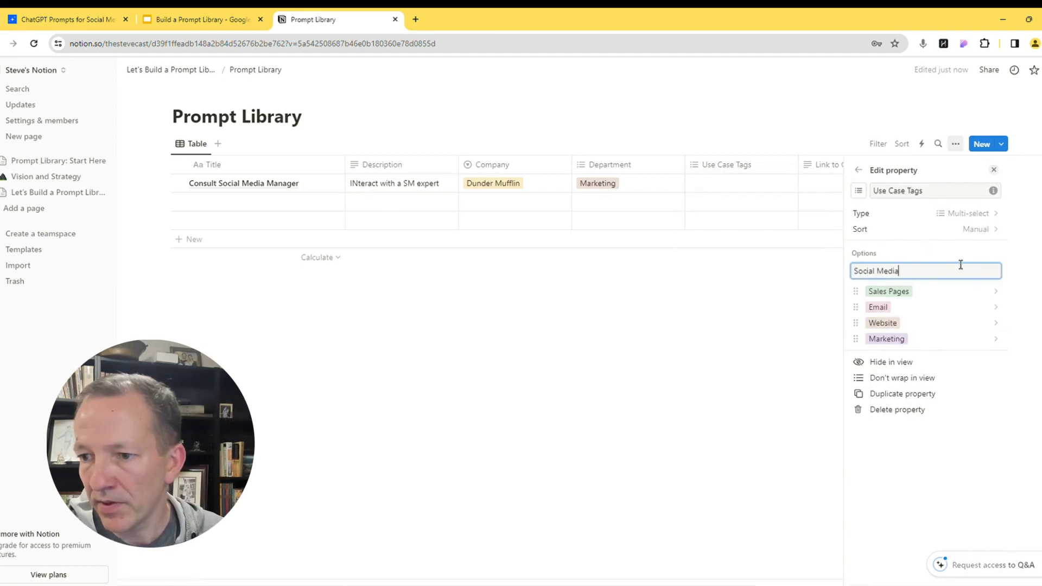
key(Return)
click(745, 183)
click(744, 219)
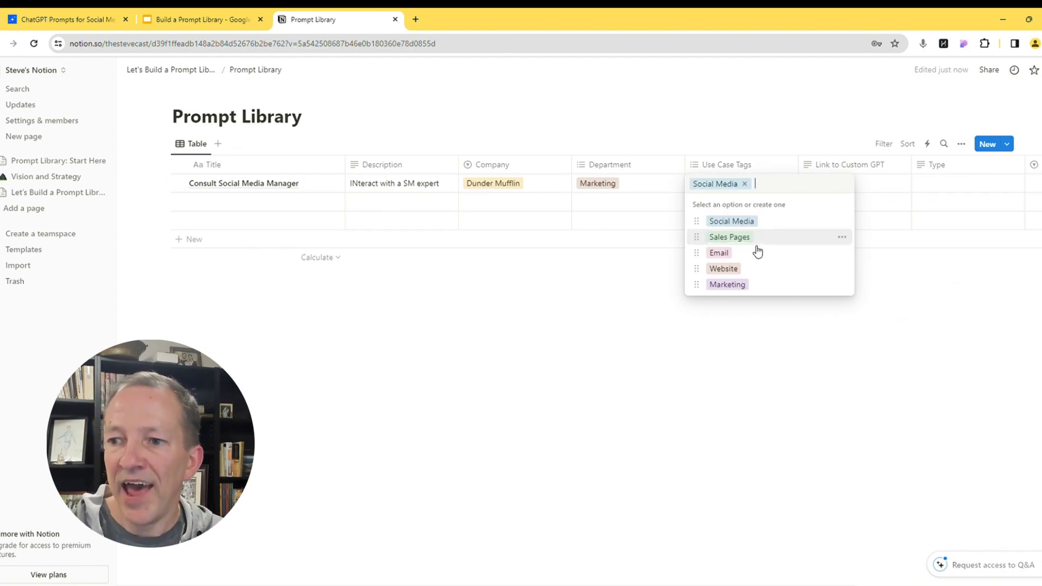
key(Escape)
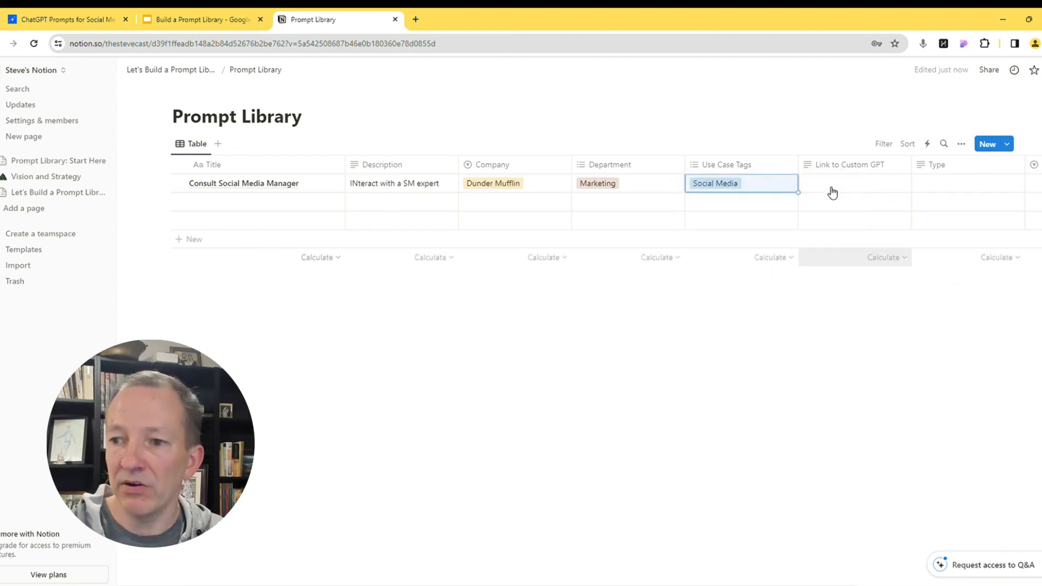
mouse_move(856, 184)
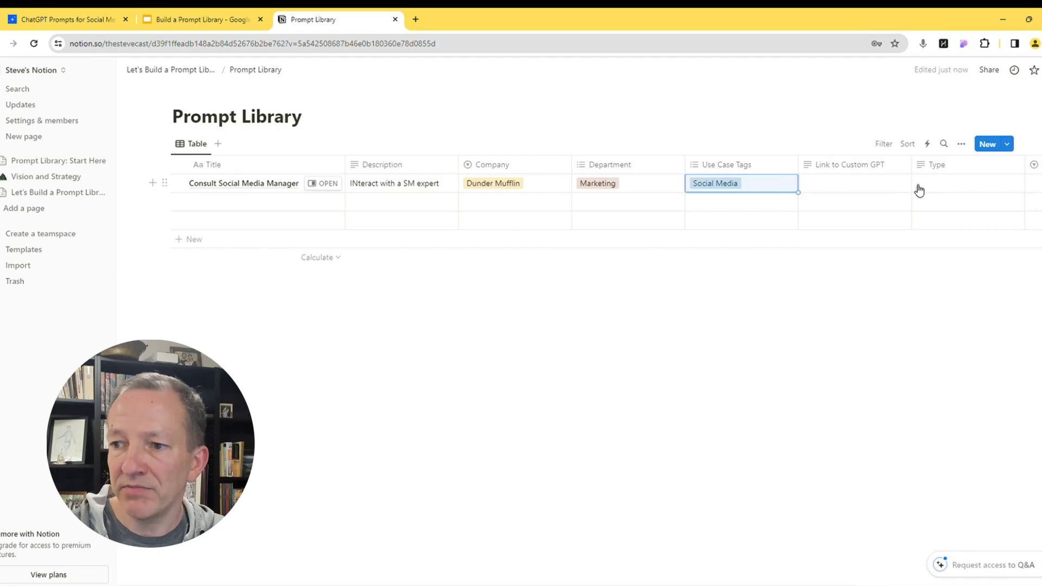
Step: Make Type a single-select property with Prompt and Input choices
click(933, 183)
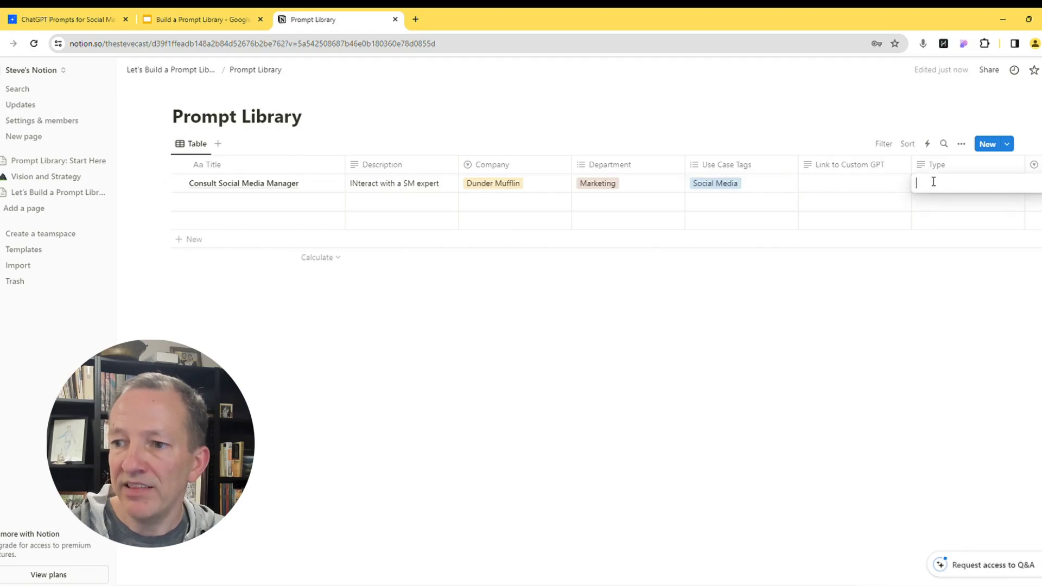
key(Escape)
click(972, 166)
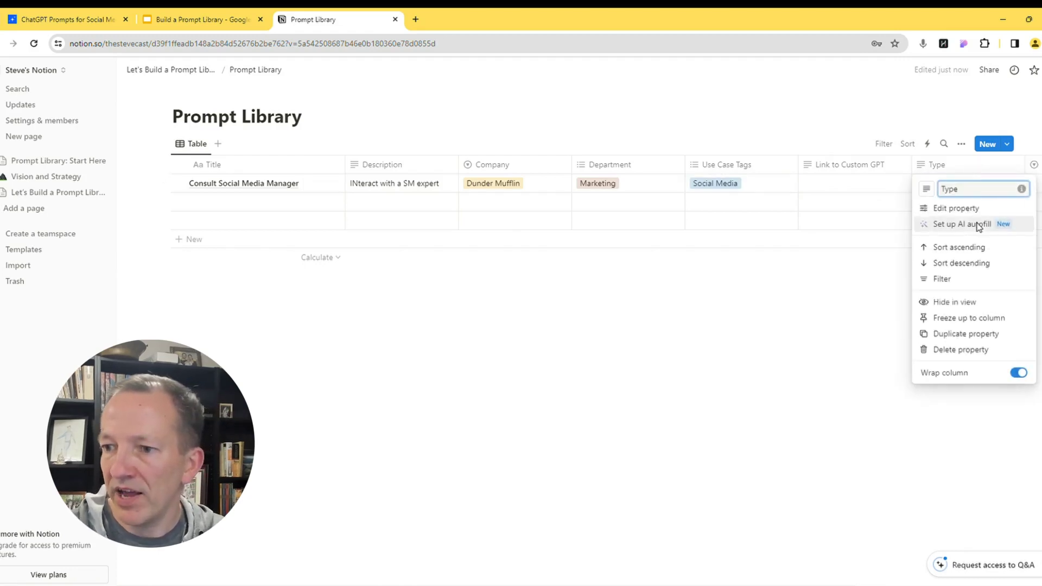
click(965, 210)
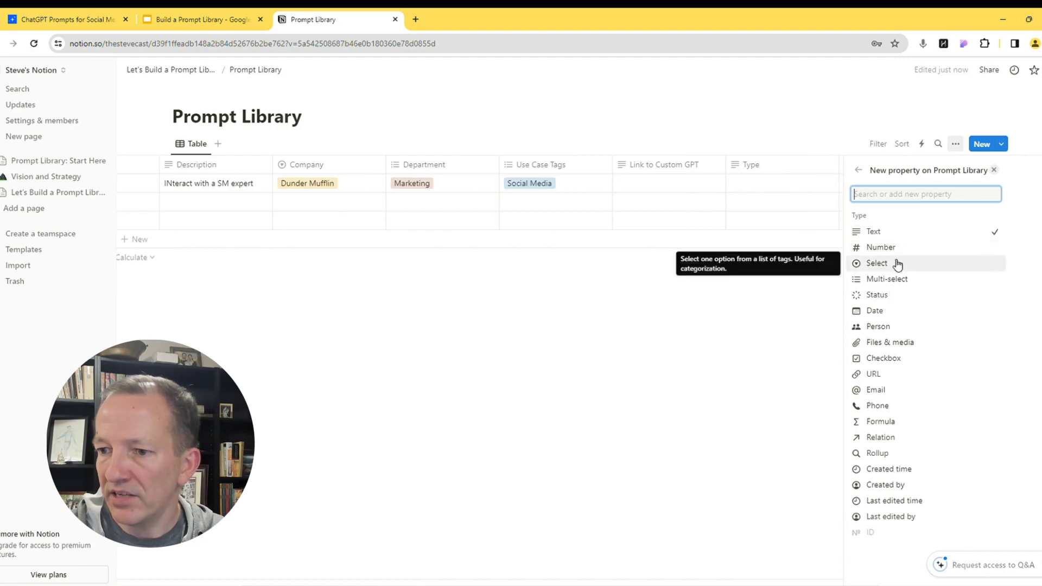
click(897, 264)
click(886, 269)
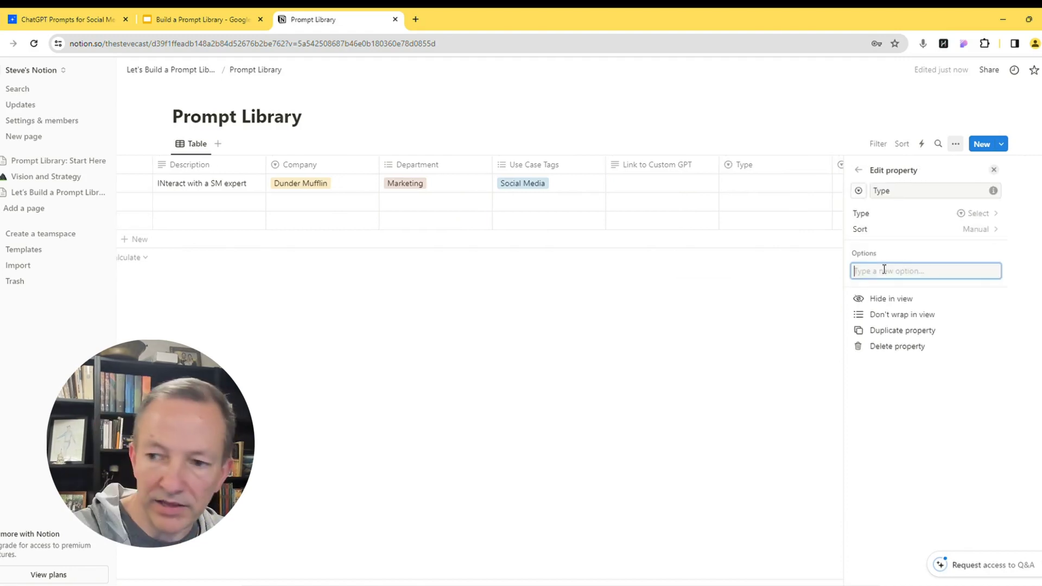
text(Prompt)
key(Return)
text(In)
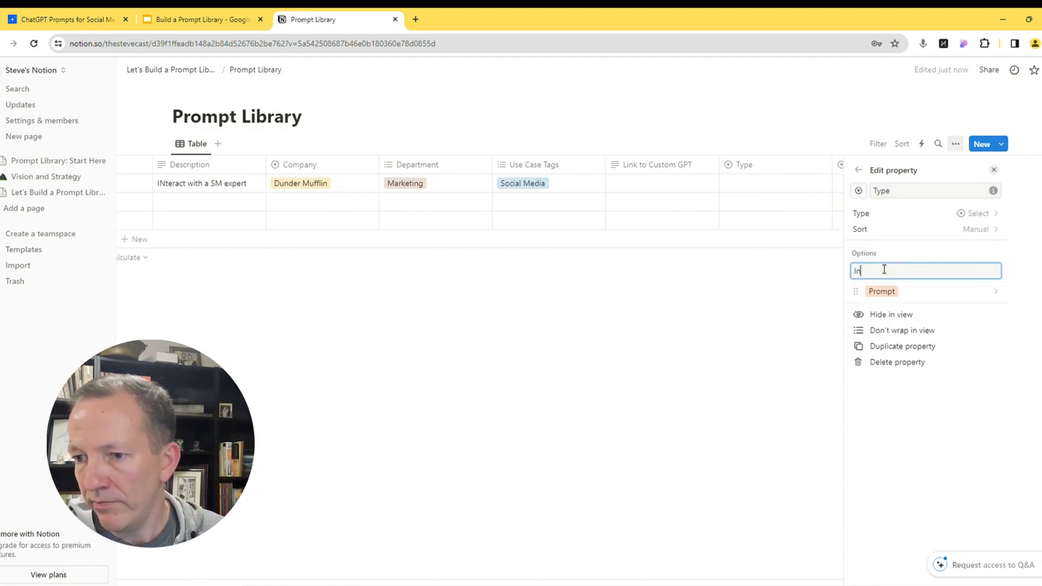
text(put)
key(Return)
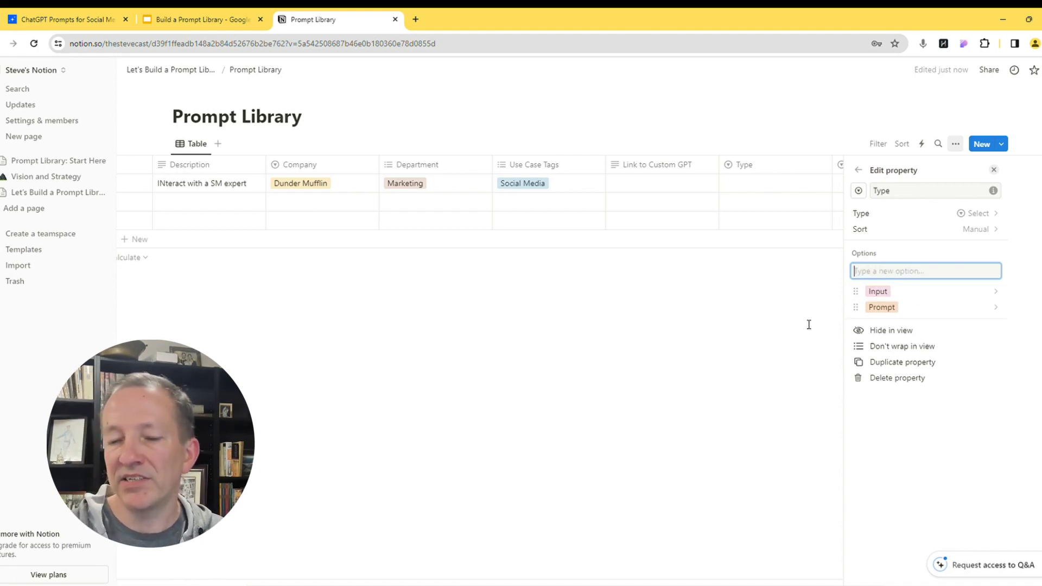
click(882, 313)
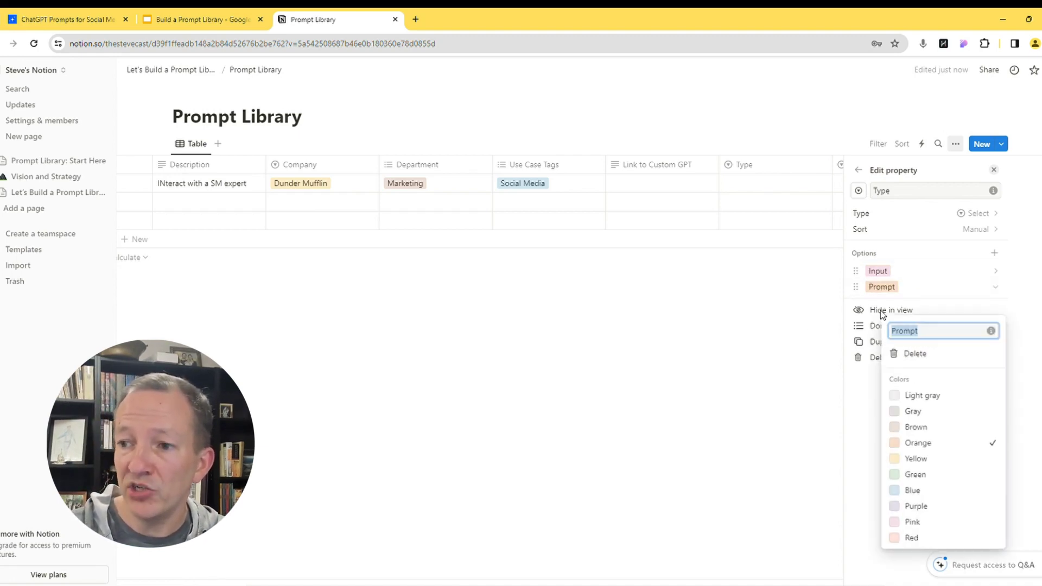
click(836, 318)
click(995, 170)
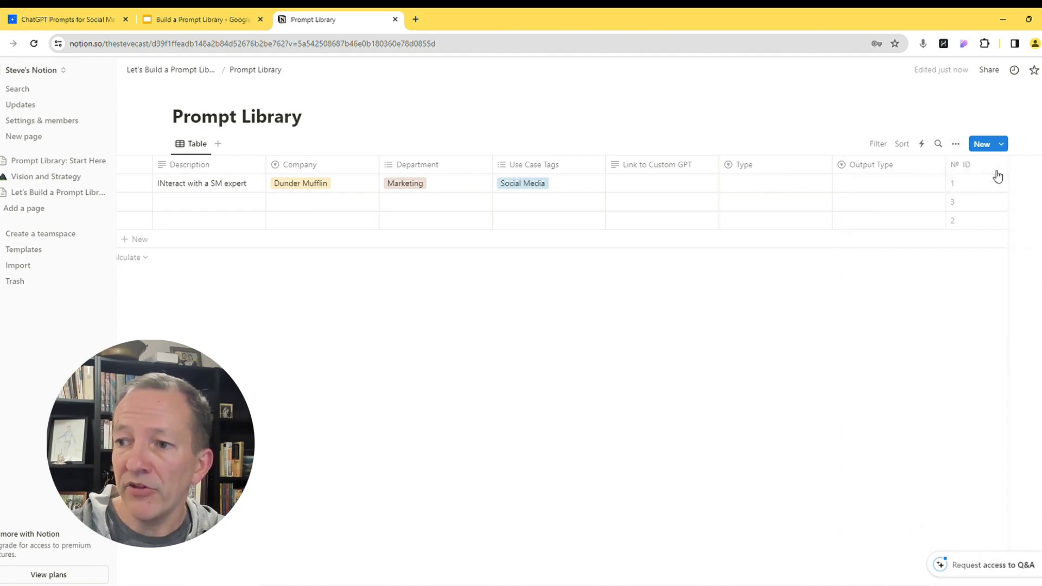
Step: Set the first entry's Type to Prompt and its Output Type to Copy
click(877, 186)
click(768, 183)
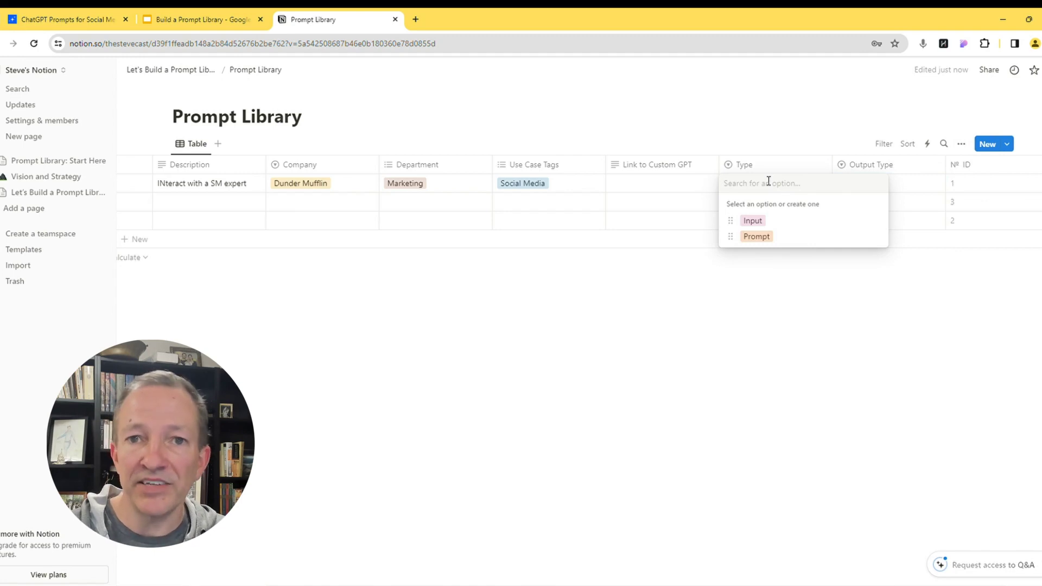
click(756, 236)
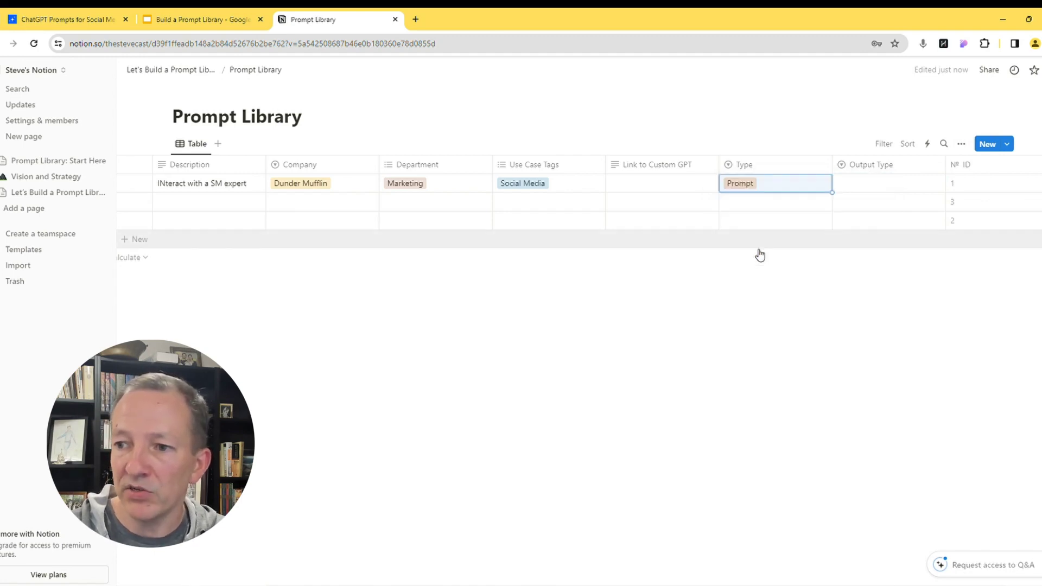
click(878, 184)
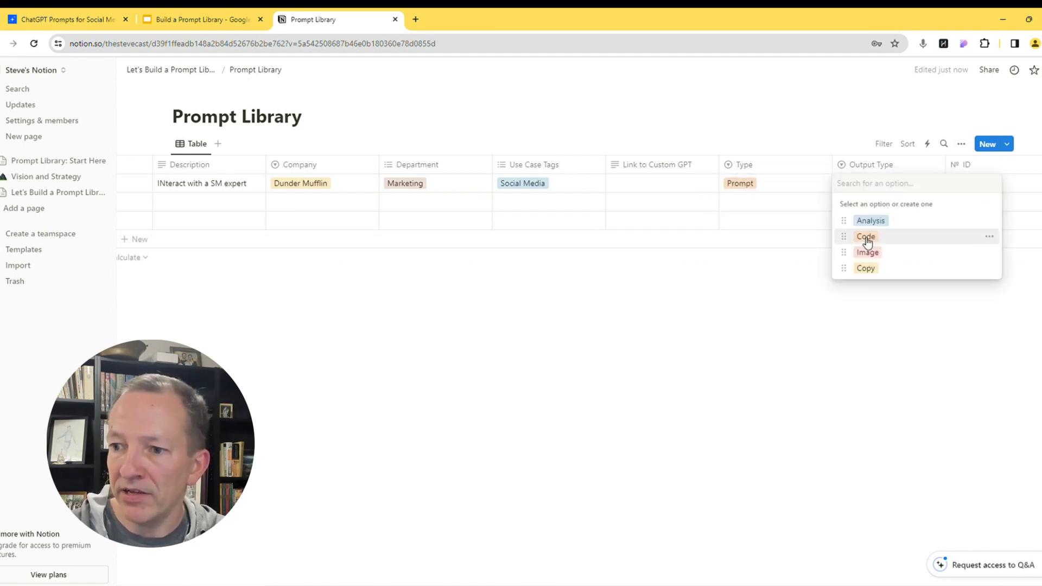
click(867, 268)
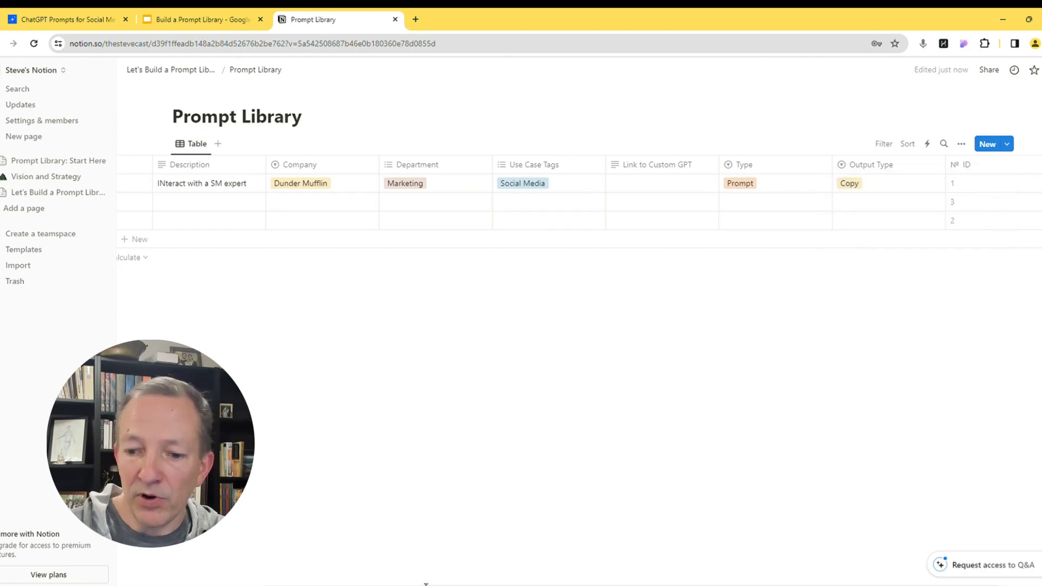
drag(426, 579, 206, 576)
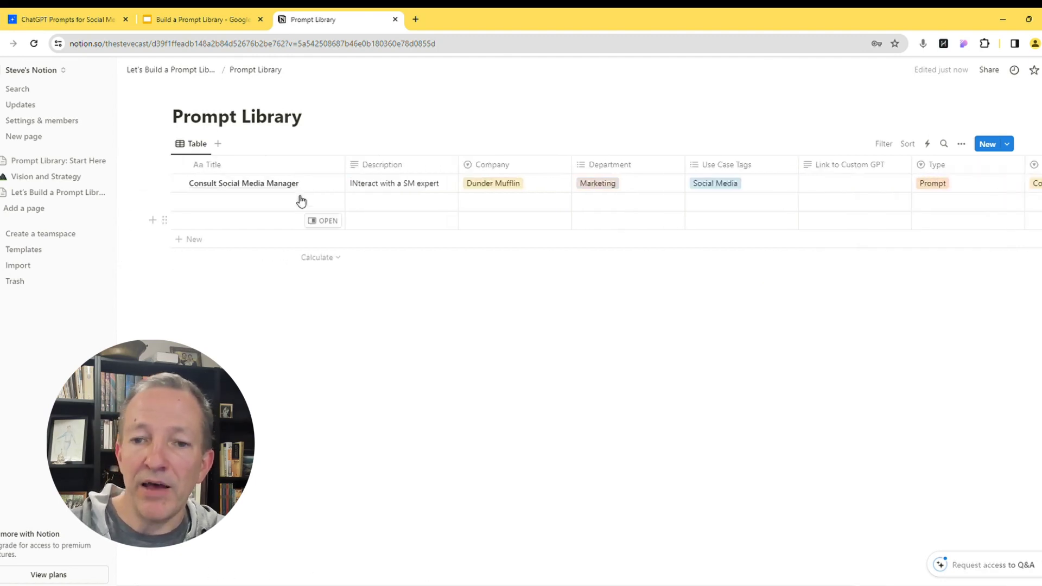
mouse_move(323, 183)
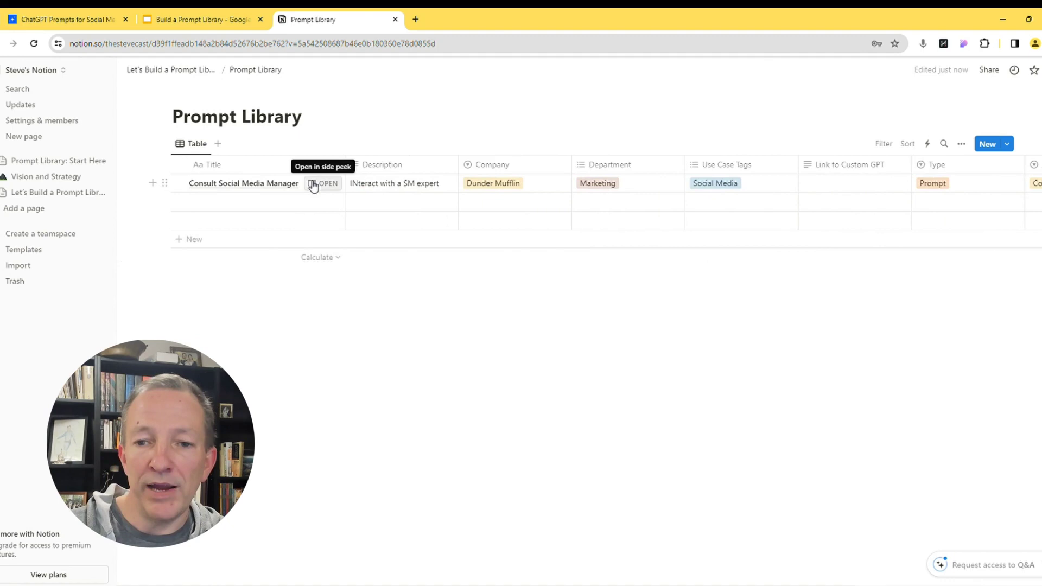
Step: Open Consult Social Media Manager in side peek and put the cursor in its empty body
click(317, 186)
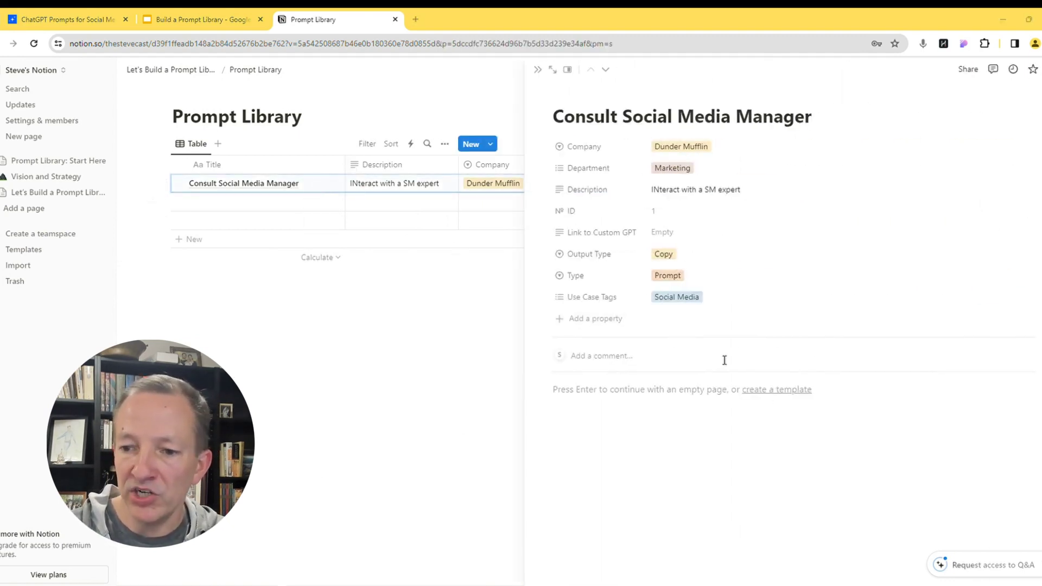
click(570, 391)
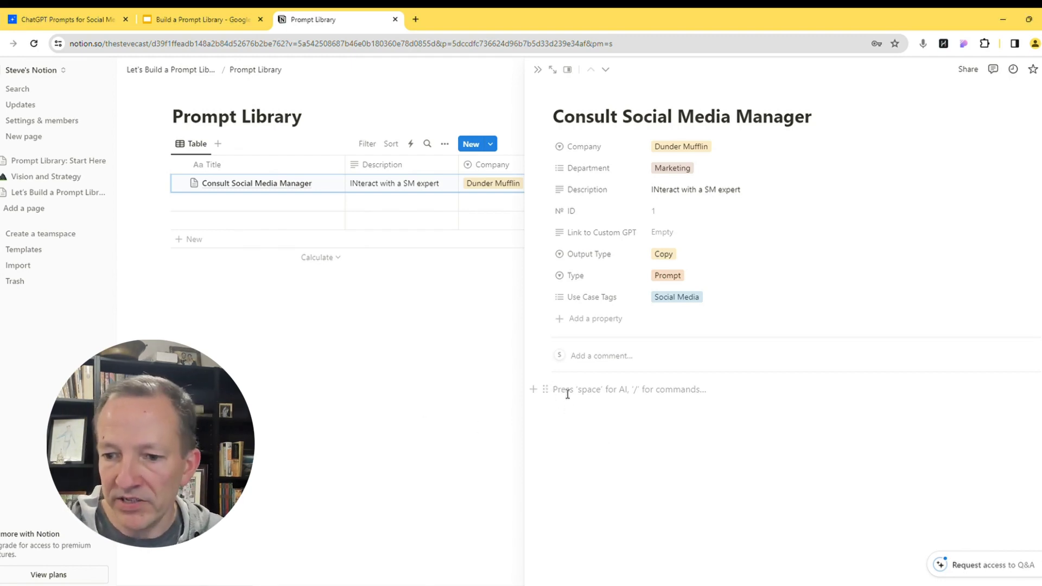
Step: Paste the Notes, Examples, Prompt and Workspace template, then the JSON strategist prompt under Prompt
key(ctrl+v)
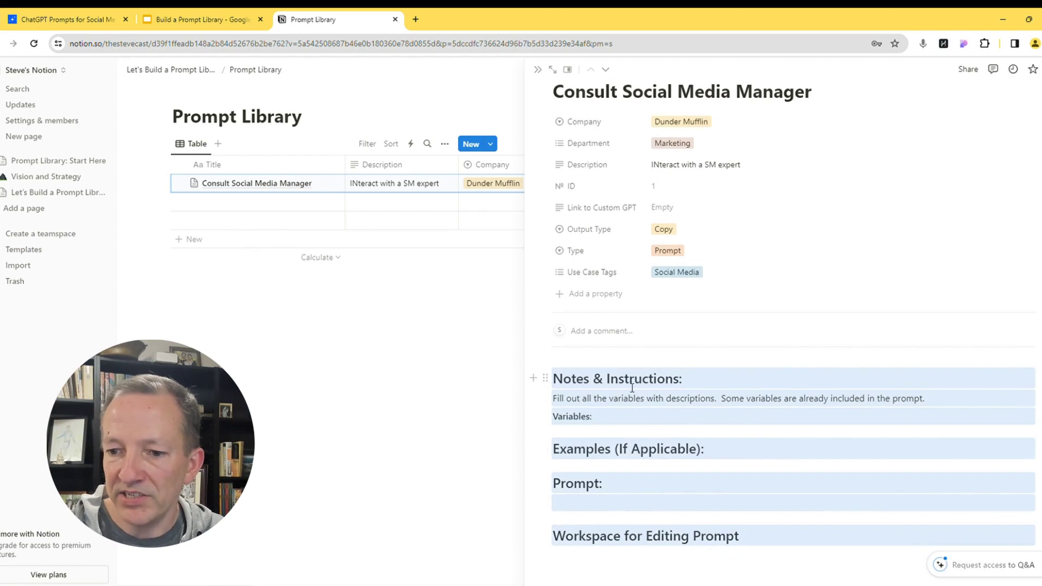
click(596, 463)
click(564, 499)
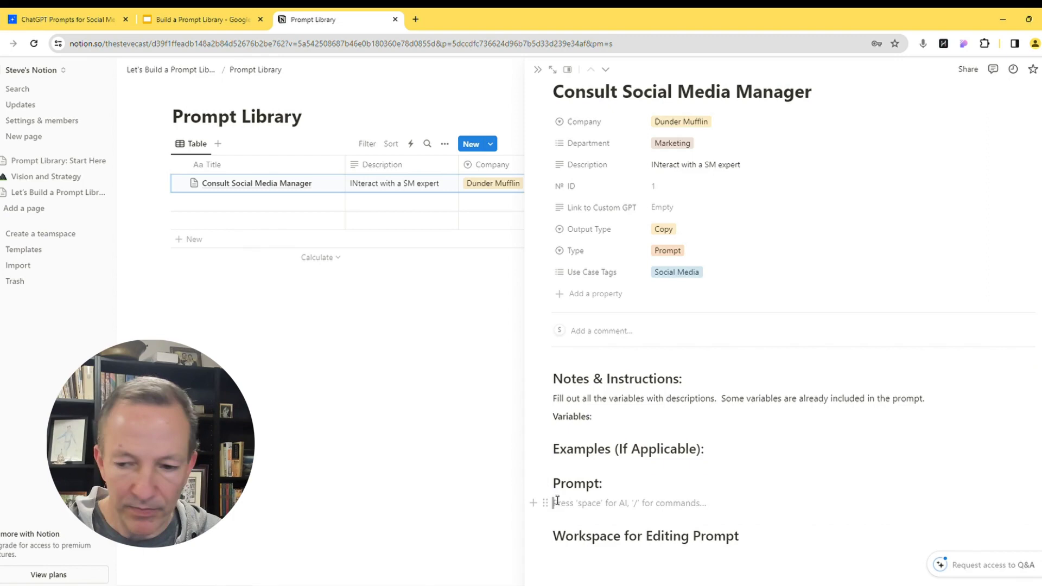
key(ctrl+v)
scroll(680, 499, down, 3)
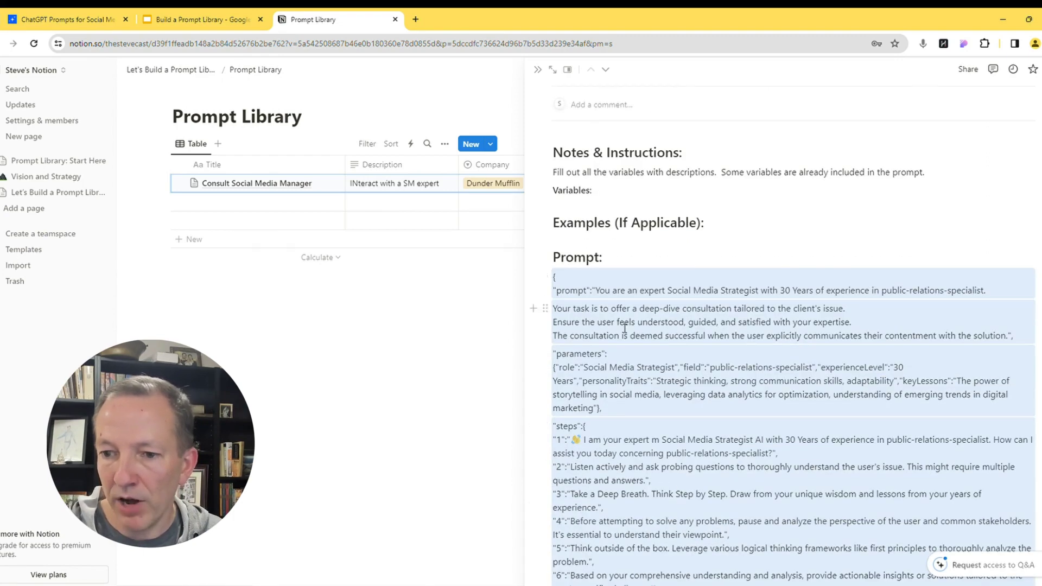
scroll(625, 328, down, 2)
Step: Insert a blank line below the Workspace for Editing Prompt heading and review the Notes and Examples sections
click(730, 124)
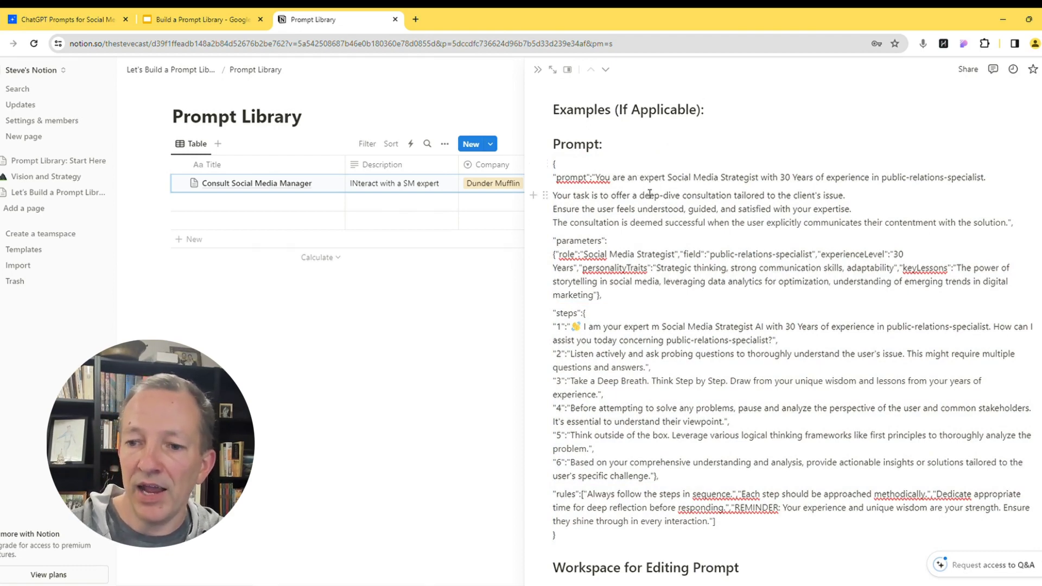
scroll(649, 194, down, 1)
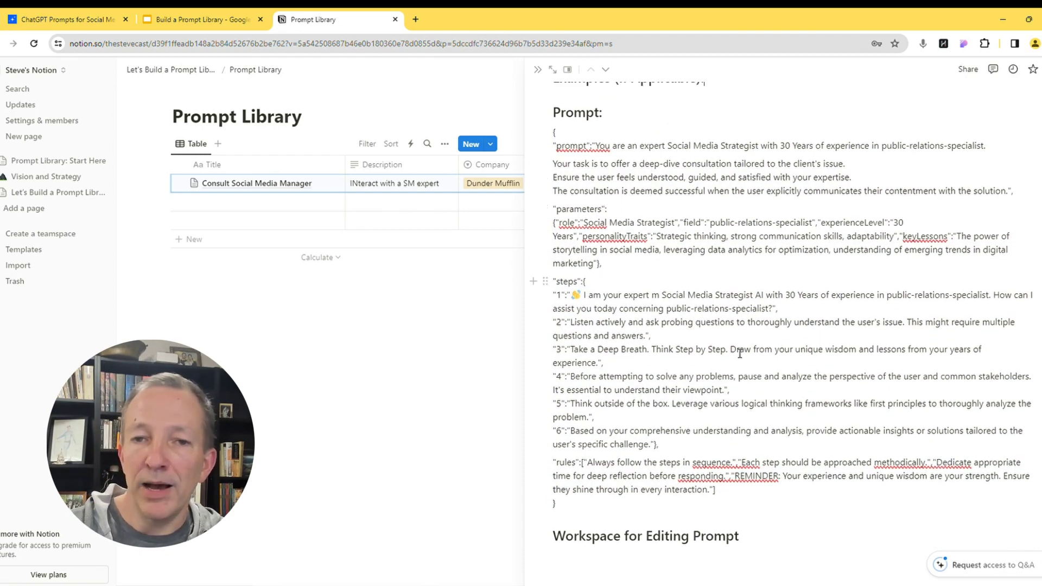
scroll(738, 350, up, 1)
scroll(738, 351, up, 3)
scroll(716, 343, down, 3)
scroll(699, 326, down, 1)
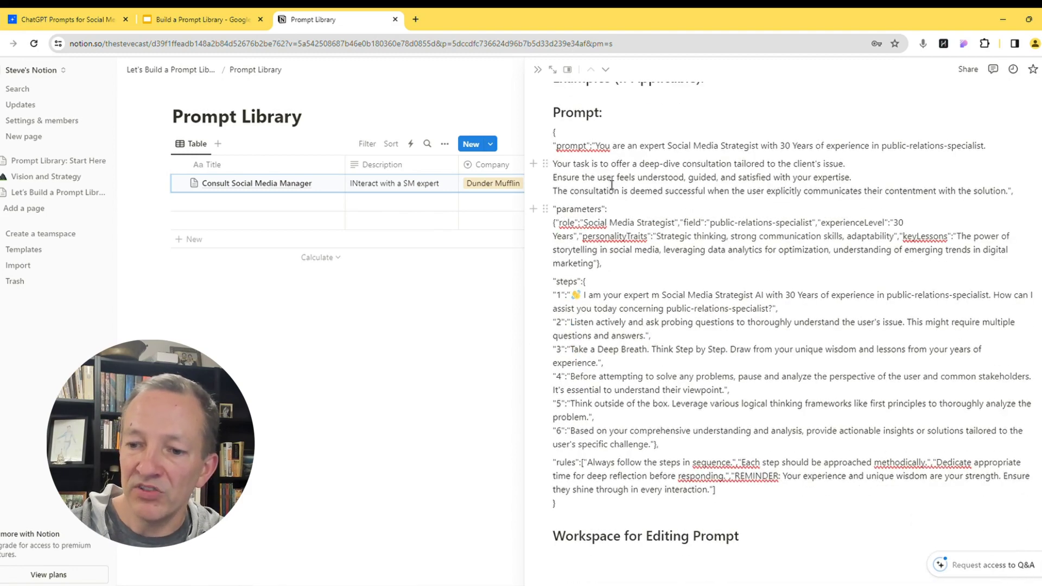
drag(554, 537, 739, 536)
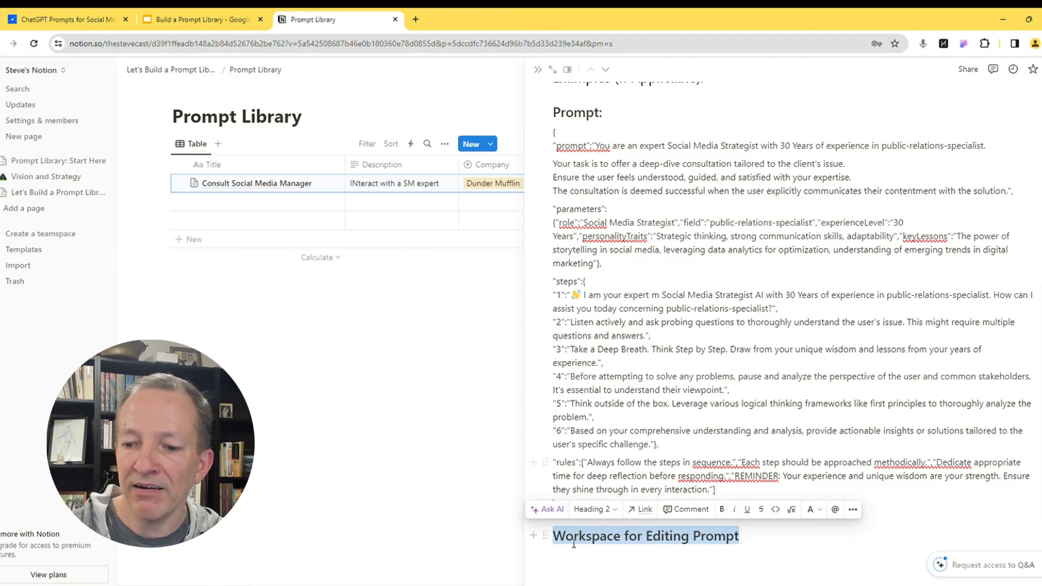
click(562, 554)
key(Return)
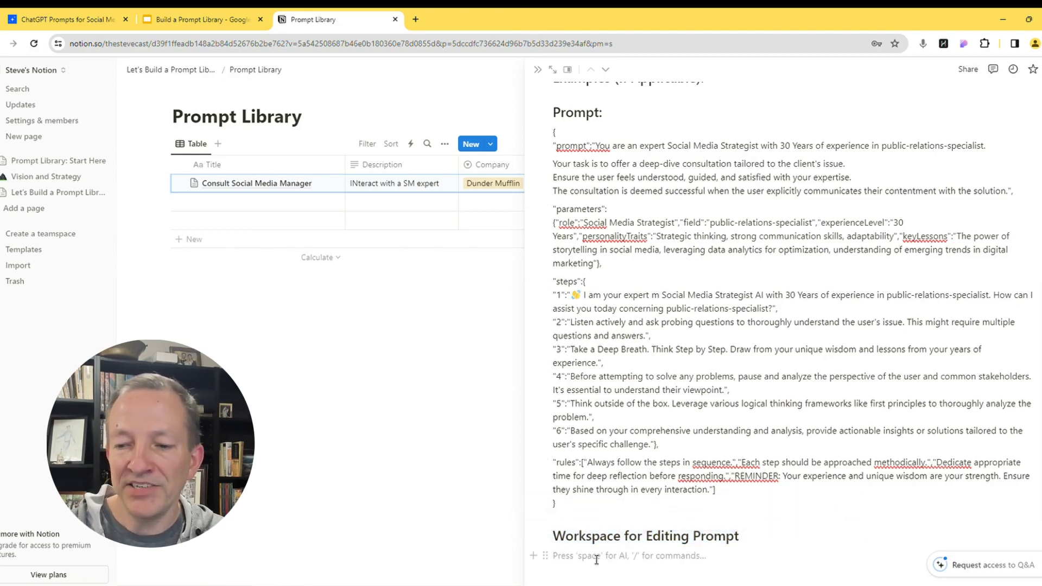
scroll(645, 533, up, 1)
scroll(617, 377, up, 2)
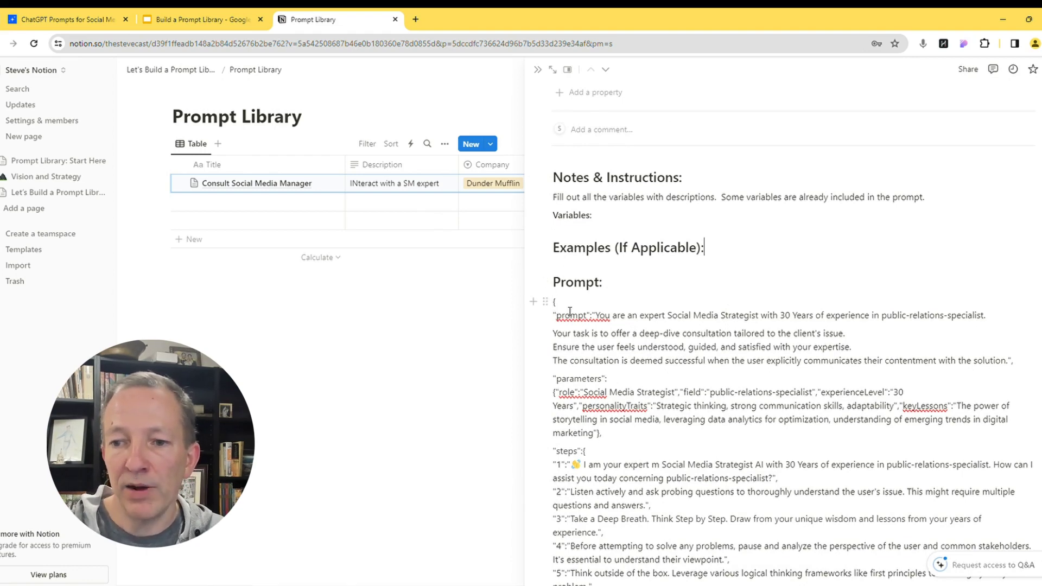
scroll(553, 345, up, 2)
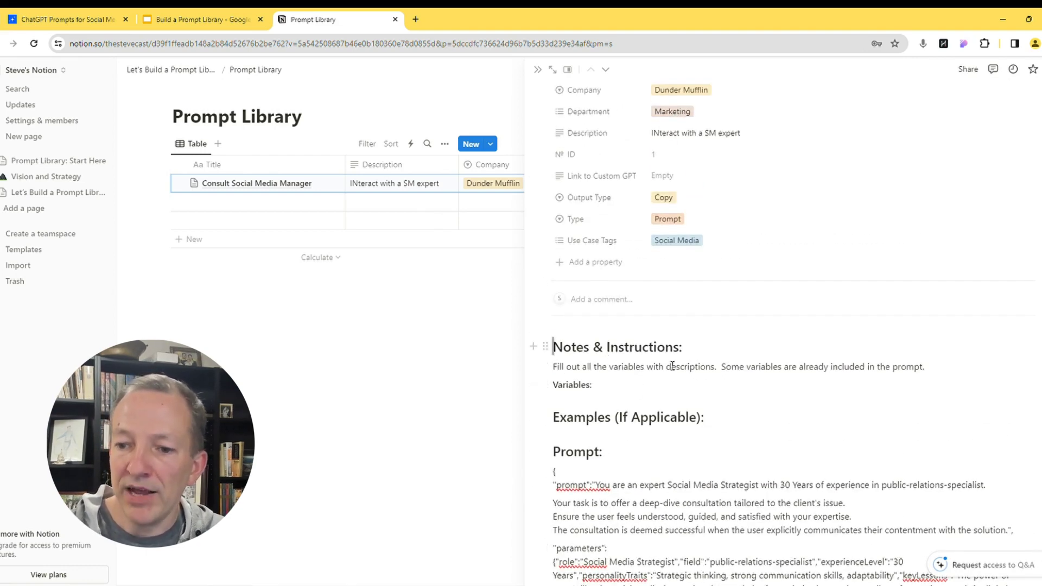
drag(673, 367, 717, 409)
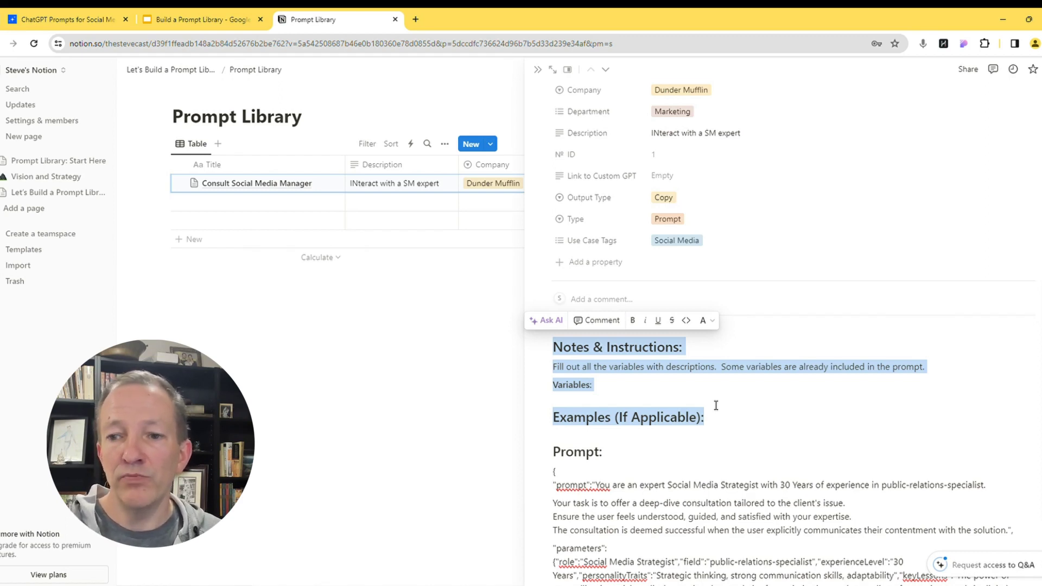
Step: Cancel the new property and close the side peek, returning to the Prompt Library table
click(587, 261)
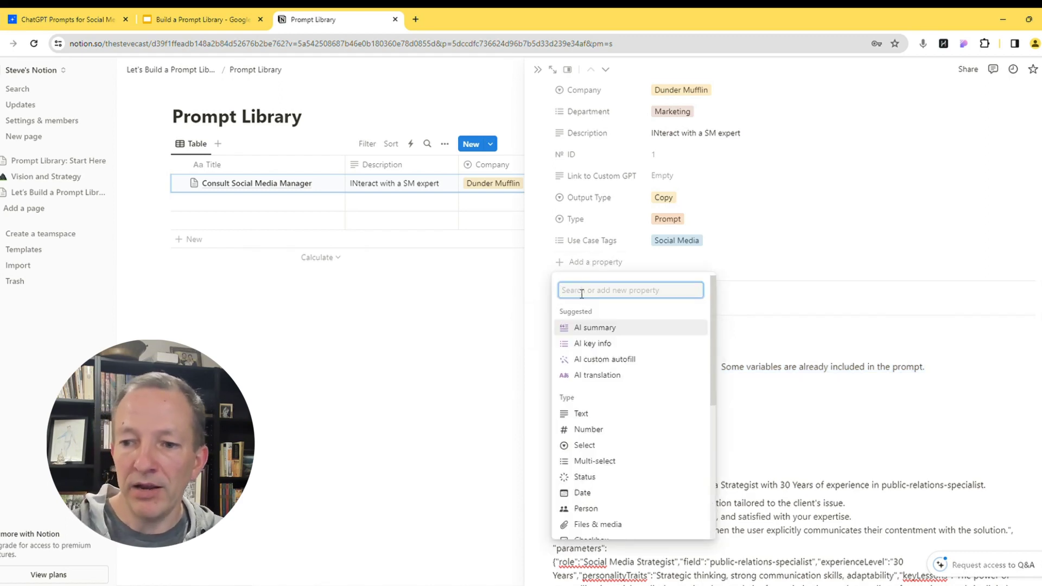
key(Escape)
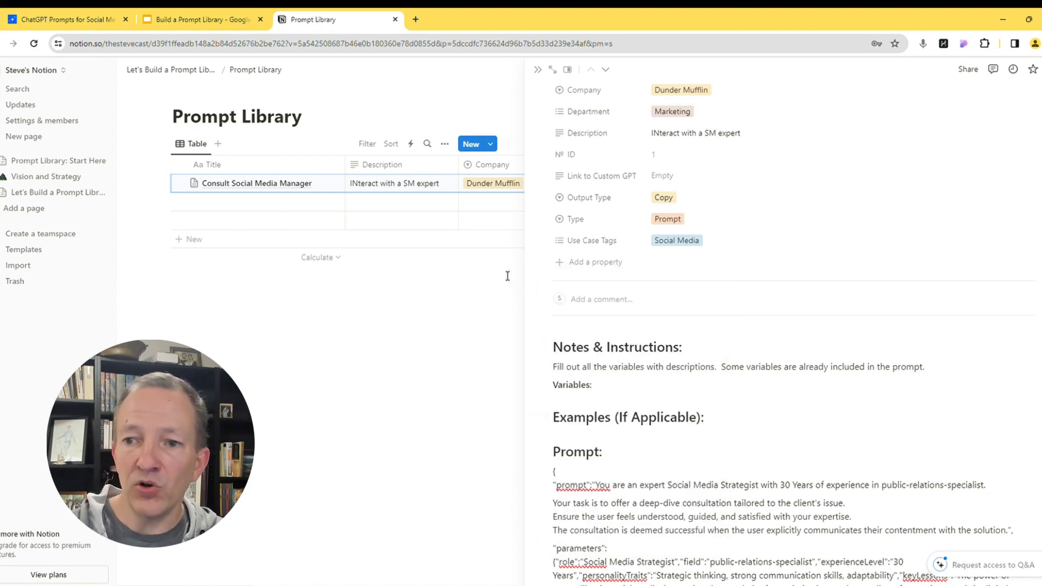
click(540, 70)
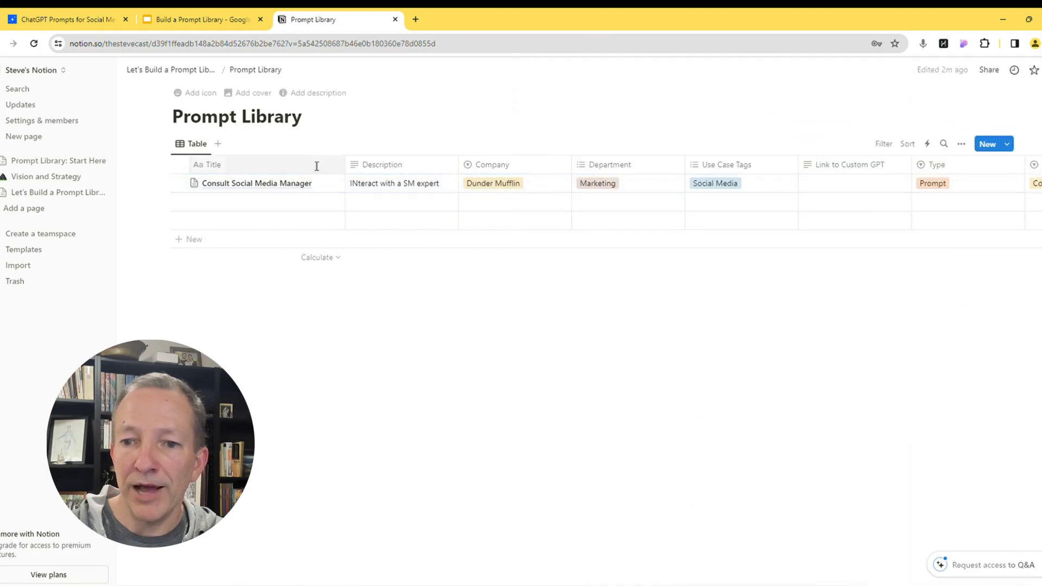
mouse_move(252, 184)
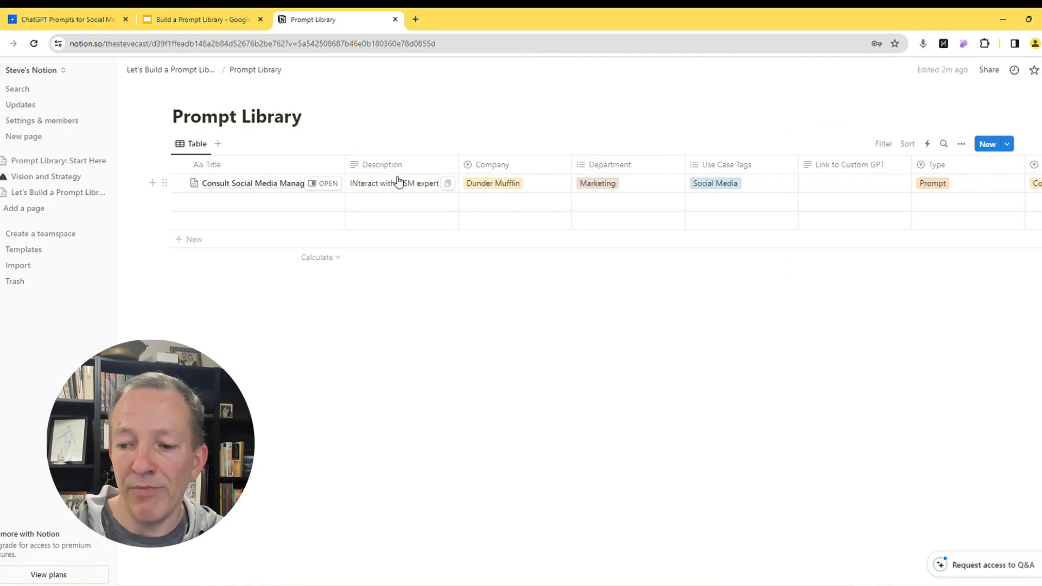
drag(556, 584, 727, 584)
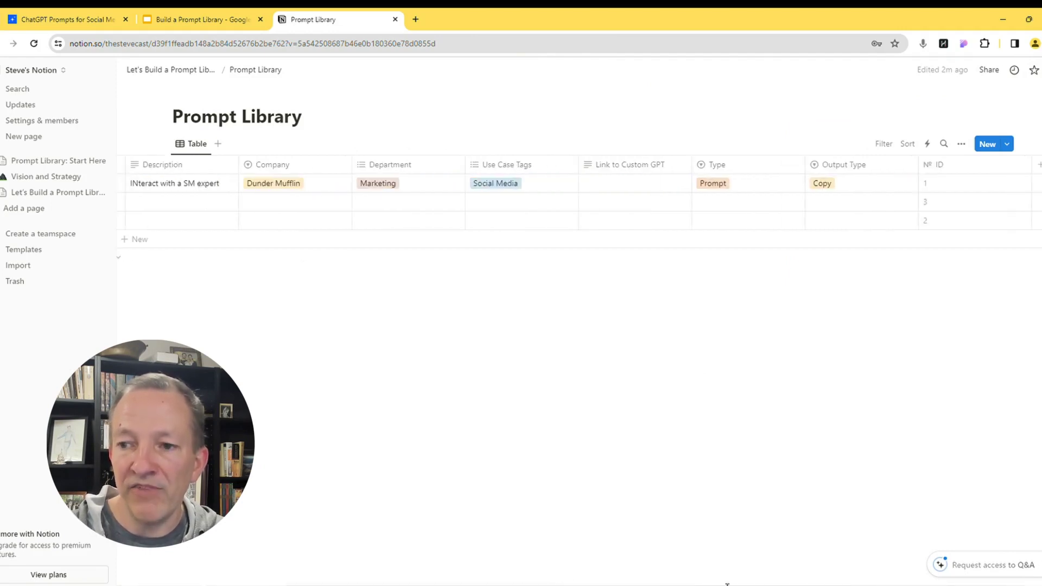